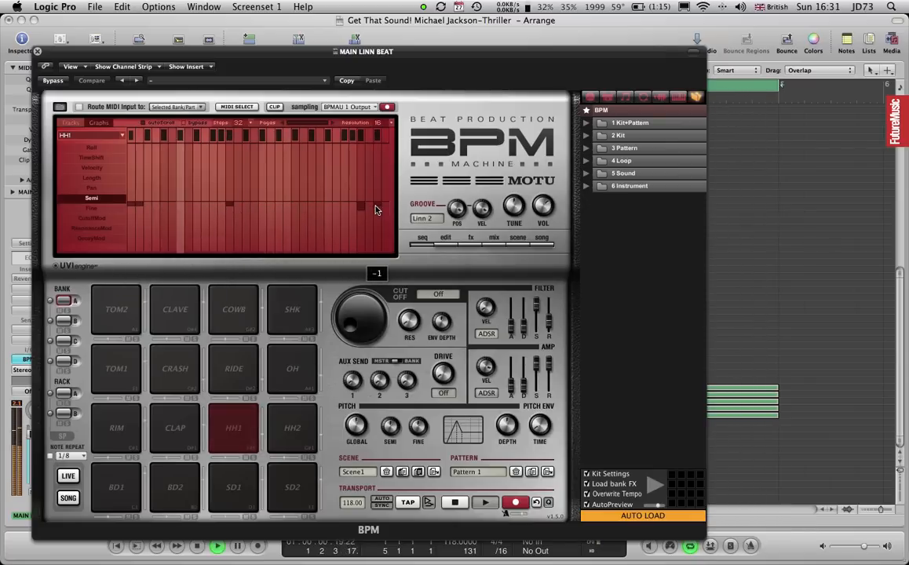
# Set the late HH1 hi-hat hit to -2 semitones and the second OH open hi-hat hit to 1 semitone.
pyautogui.moveTo(362, 213); pyautogui.dragTo(363, 212)
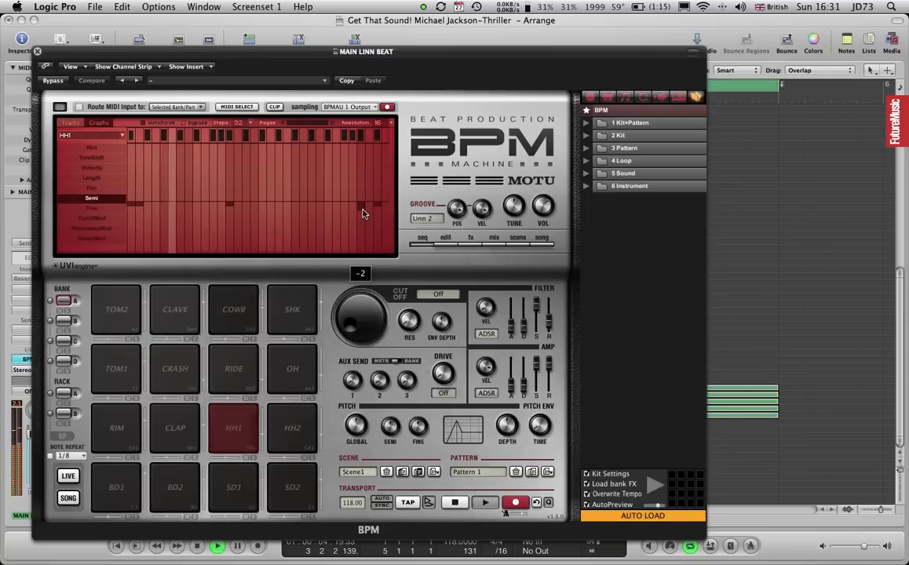
pyautogui.click(287, 375)
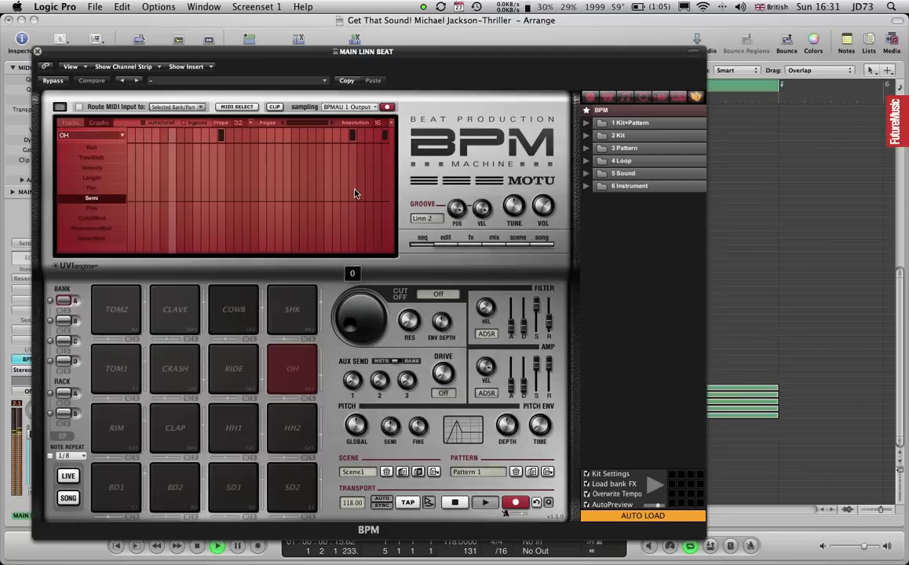
pyautogui.moveTo(352, 198); pyautogui.dragTo(352, 195)
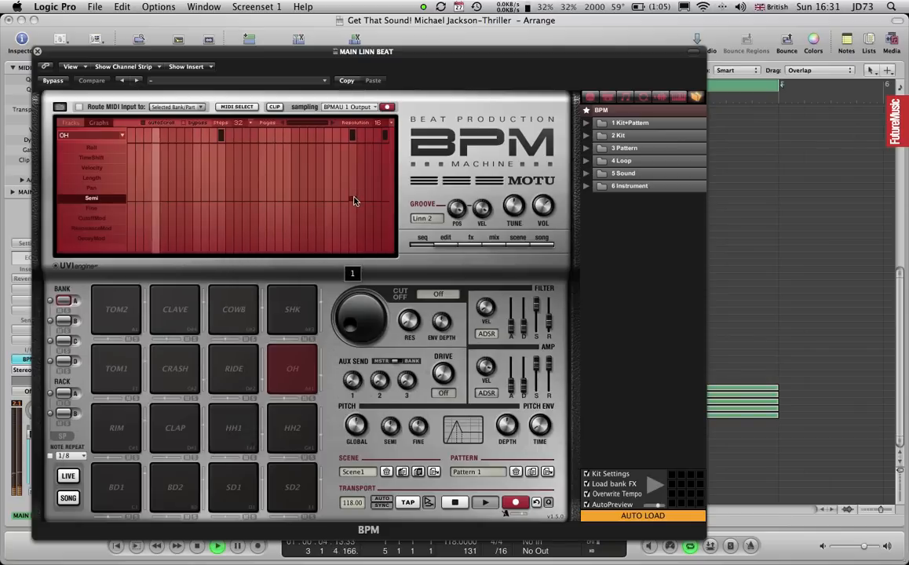
# Fine-tune the second OH hit to about 13.5 in the Fine graph and close the drum machine.
pyautogui.click(92, 208)
pyautogui.moveTo(345, 198); pyautogui.dragTo(353, 197)
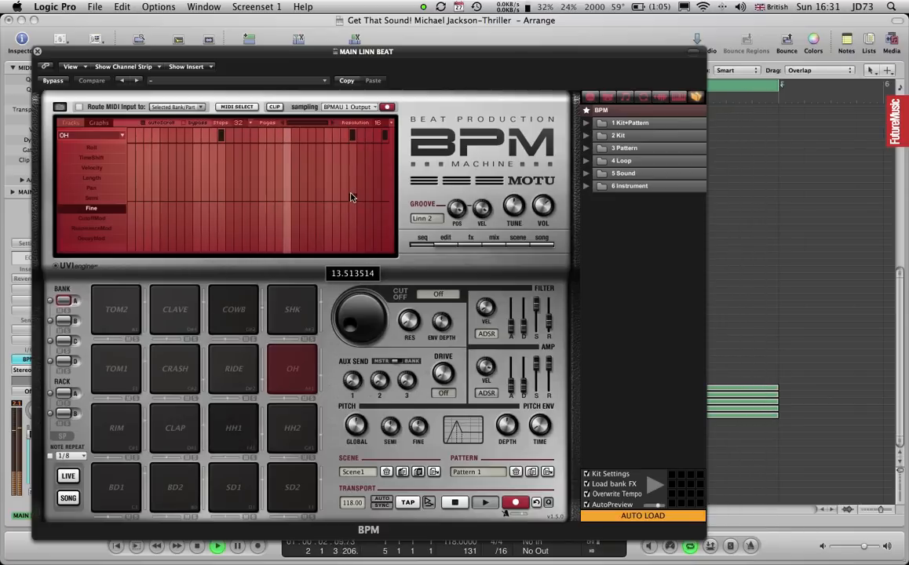
pyautogui.click(36, 52)
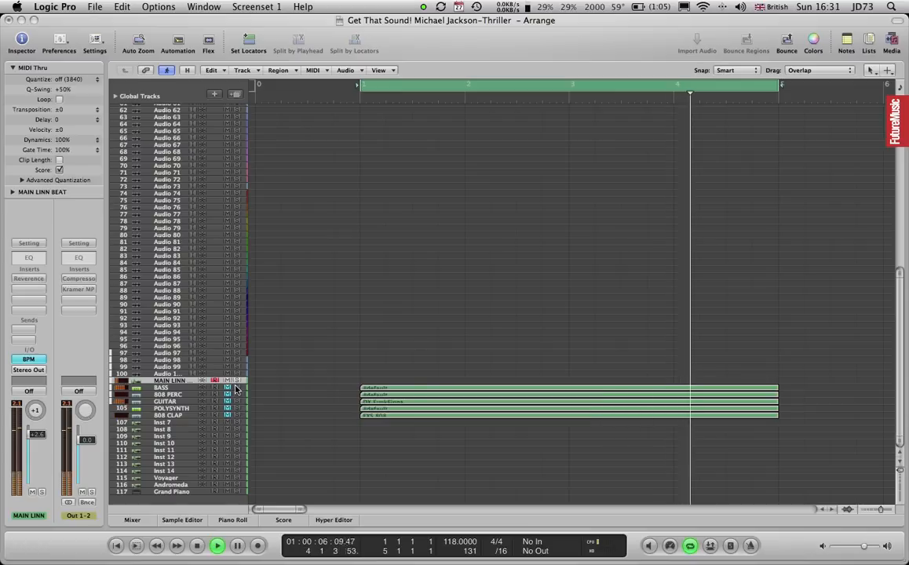
# Unmute the 808 PERC track and enable the main Linn beat's Reverence reverb with 34 ms pre-delay and 8.1 s reverb time.
pyautogui.click(208, 395)
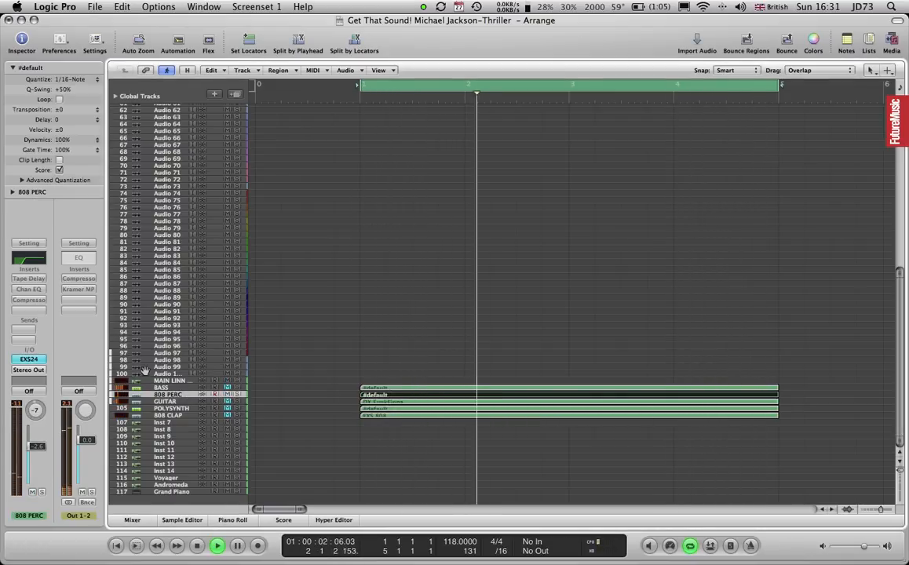
pyautogui.click(171, 381)
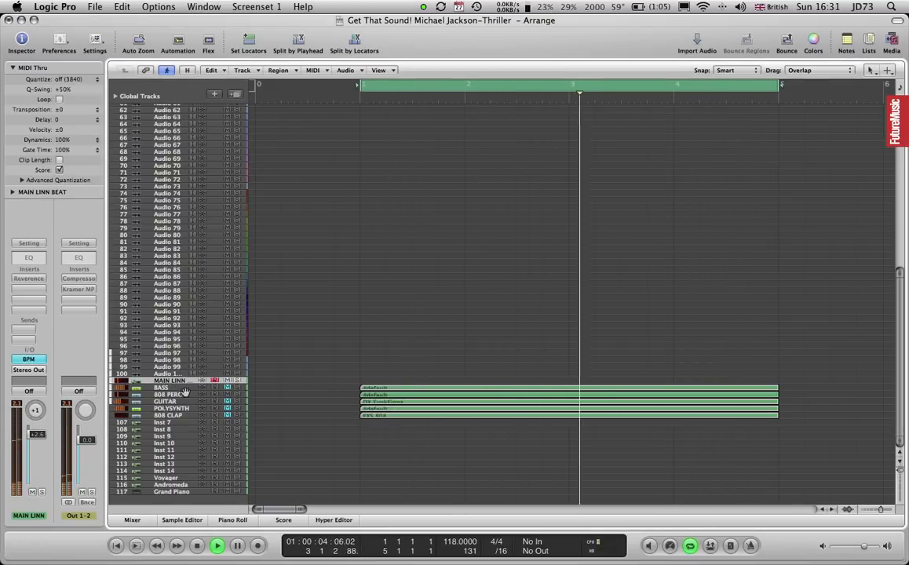
pyautogui.click(36, 281)
pyautogui.click(304, 115)
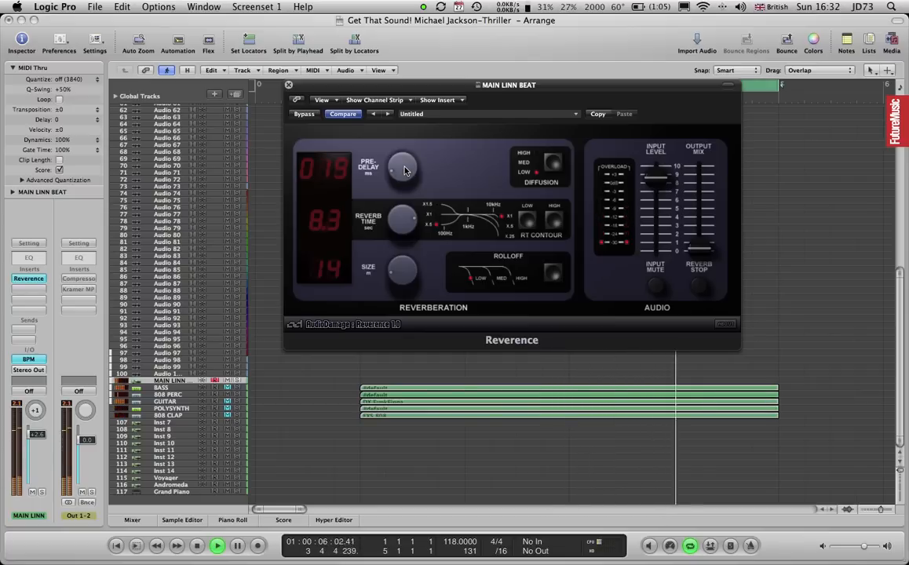
pyautogui.moveTo(406, 167); pyautogui.dragTo(408, 162)
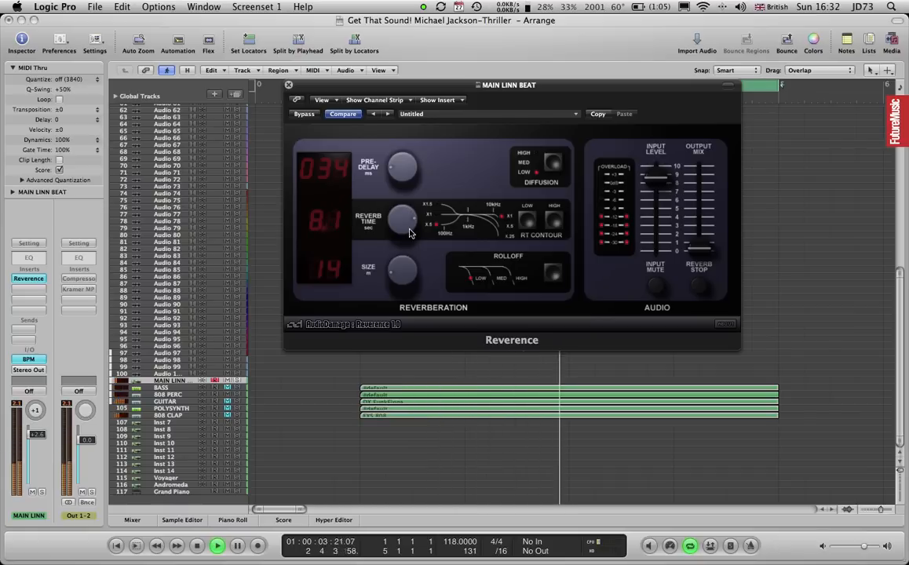
pyautogui.click(289, 85)
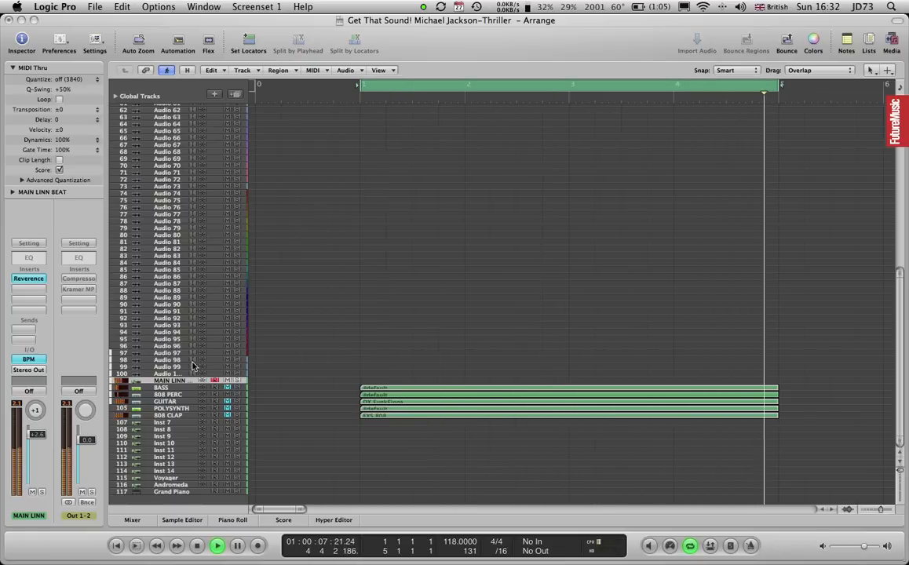
# Open the BASS region in the Piano Roll and set the track's Bass Amp to Pre Gain 7.3, Mid 7.8 and Treble 7.9.
pyautogui.doubleClick(380, 387)
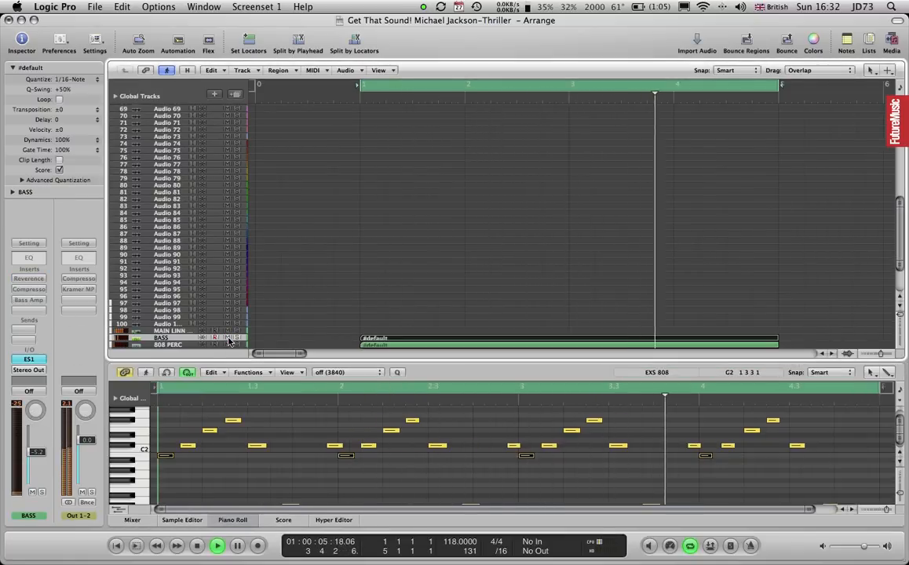
pyautogui.click(37, 300)
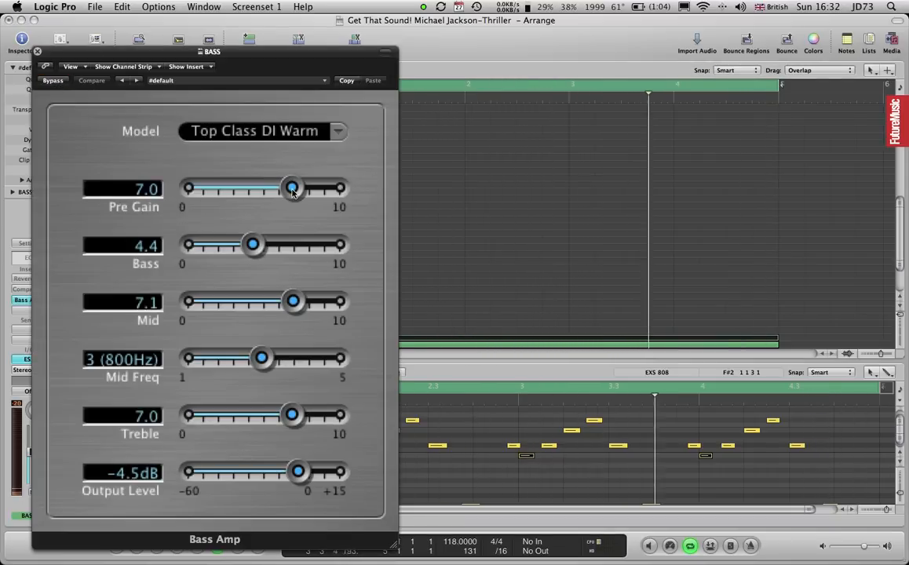
pyautogui.moveTo(291, 189); pyautogui.dragTo(298, 190)
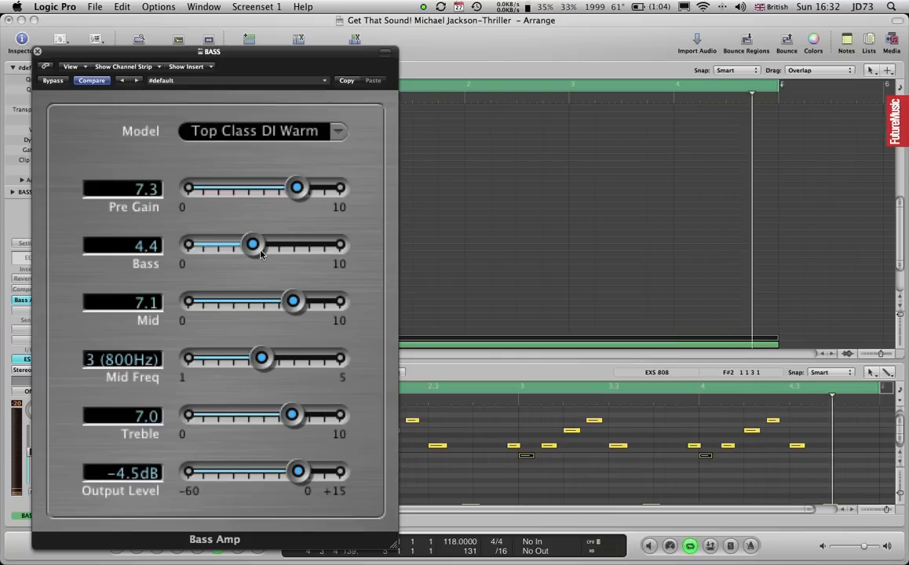
pyautogui.moveTo(320, 310); pyautogui.dragTo(311, 309)
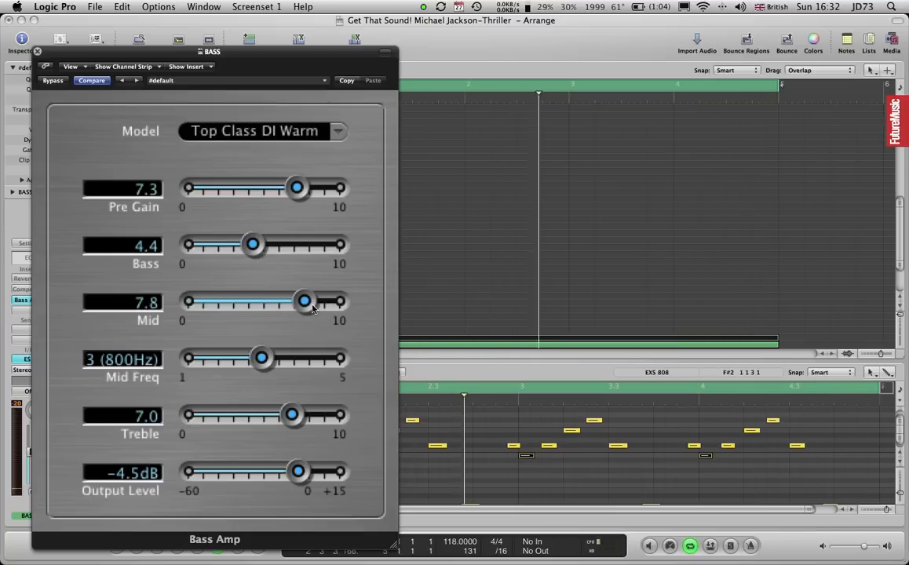
pyautogui.moveTo(257, 359); pyautogui.dragTo(290, 360)
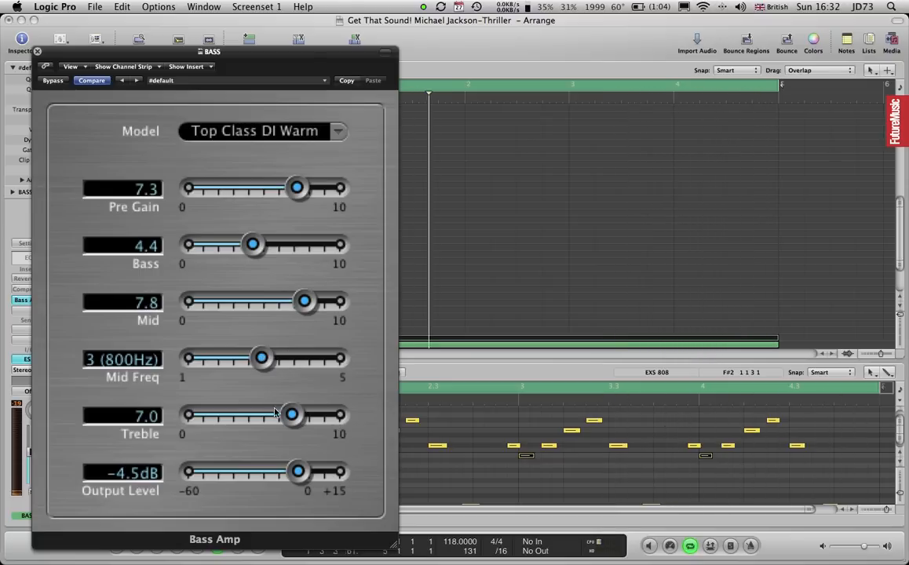
pyautogui.moveTo(292, 416)
pyautogui.mouseDown()
pyautogui.moveTo(325, 421)
pyautogui.moveTo(305, 418)
pyautogui.mouseUp()
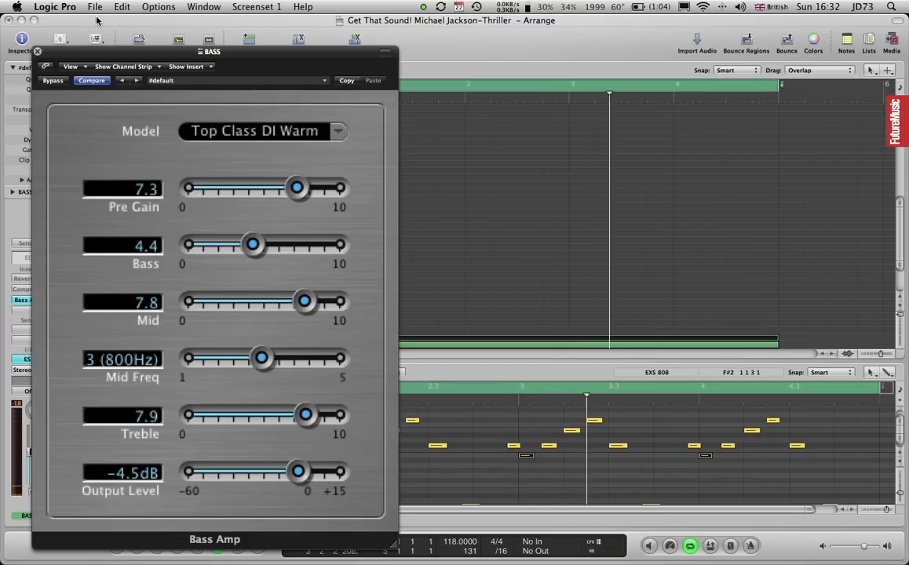
pyautogui.click(37, 50)
# Enable the Compressor on the BASS track and review its settings.
pyautogui.keyDown('alt'); pyautogui.click(30, 290); pyautogui.keyUp('alt')
pyautogui.click(30, 290)
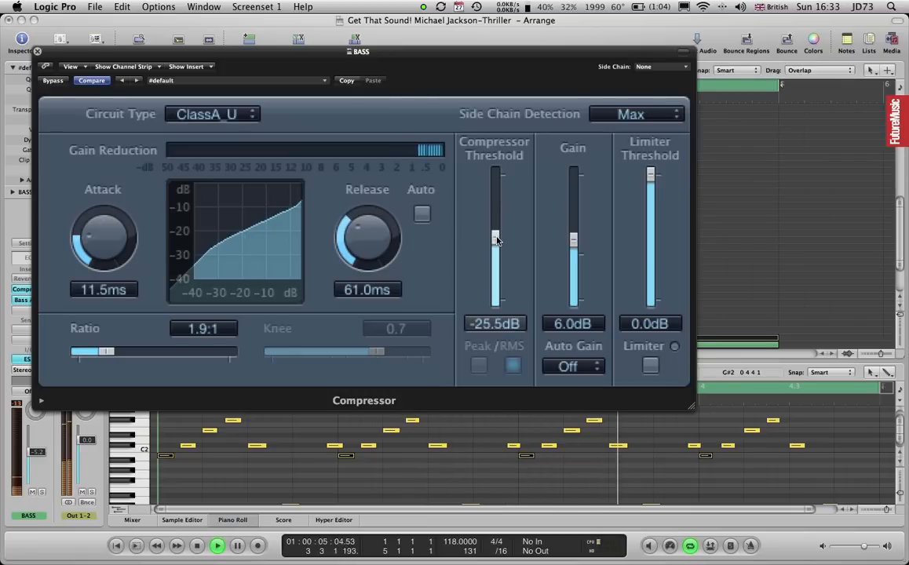
pyautogui.click(38, 52)
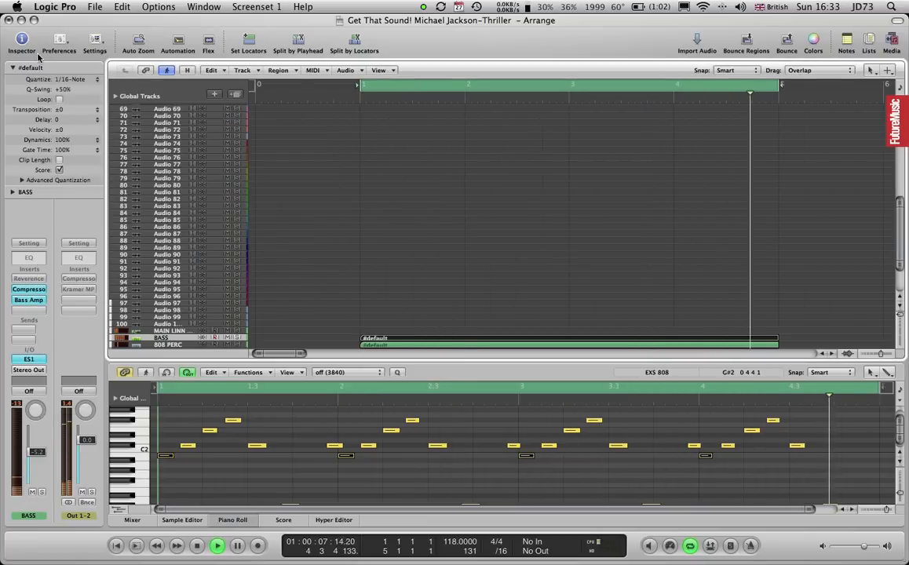
# Enable the BASS track's Reverence reverb, set its reverb time to 1.5 seconds and adjust the output mix.
pyautogui.click(30, 280)
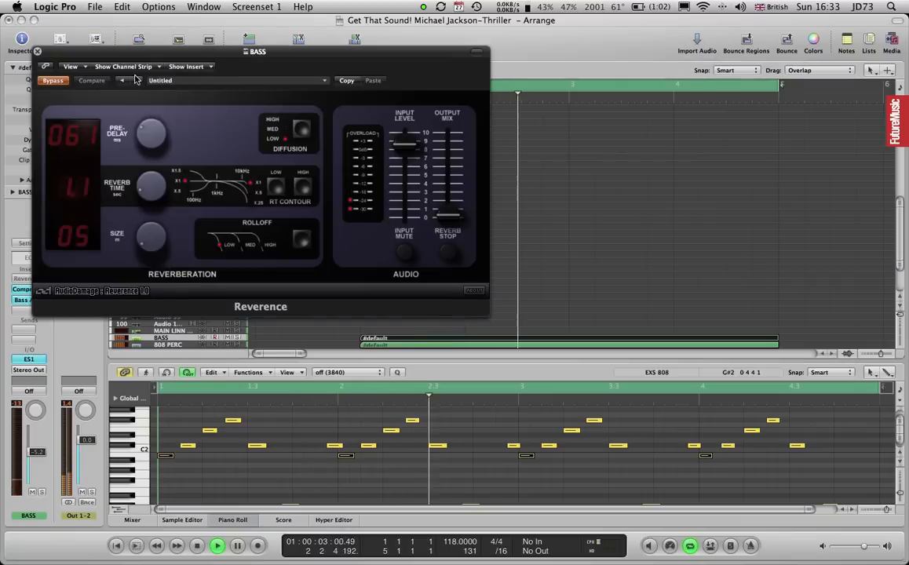
pyautogui.moveTo(135, 57); pyautogui.dragTo(395, 88)
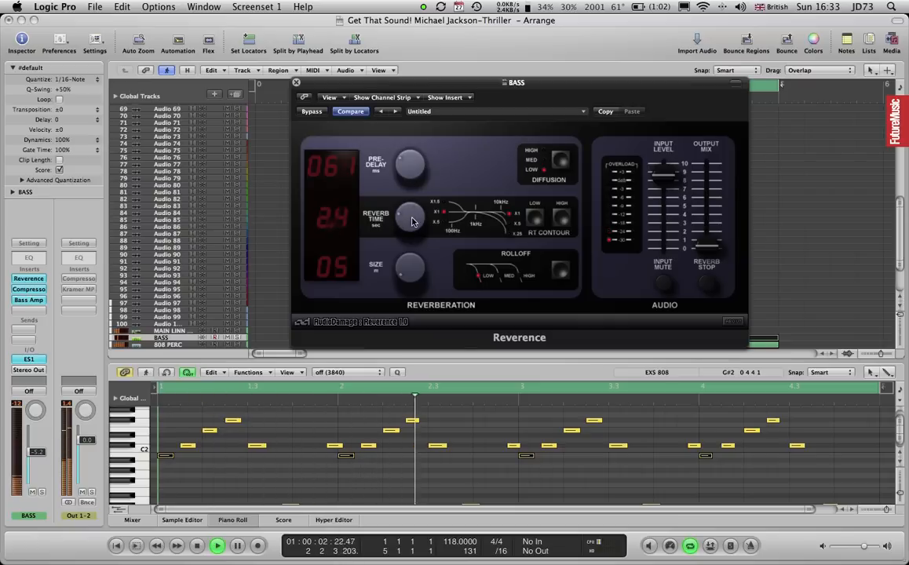
pyautogui.moveTo(704, 249); pyautogui.dragTo(707, 231)
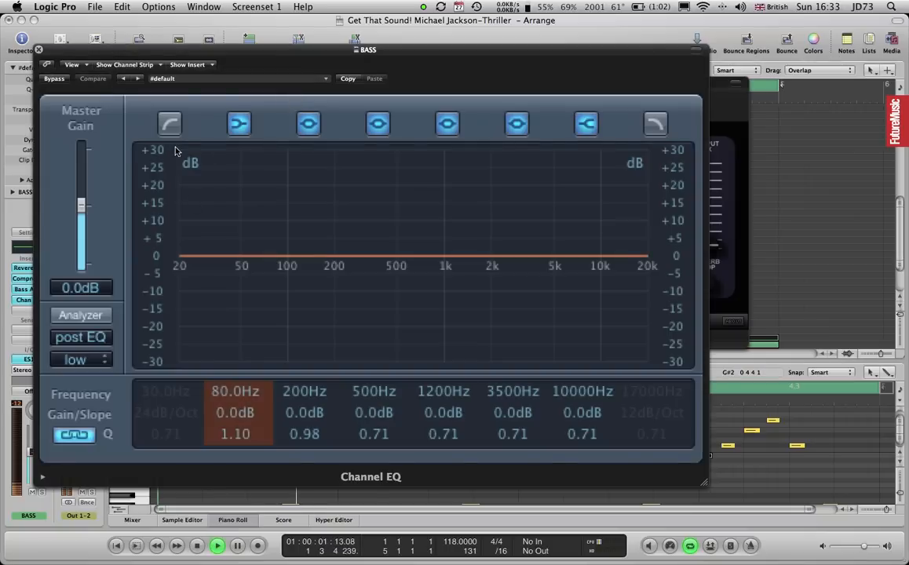
# Turn on the low-cut band in the BASS track's Channel EQ at 67 Hz and close the plug-in windows.
pyautogui.click(166, 132)
pyautogui.moveTo(158, 370); pyautogui.dragTo(184, 323)
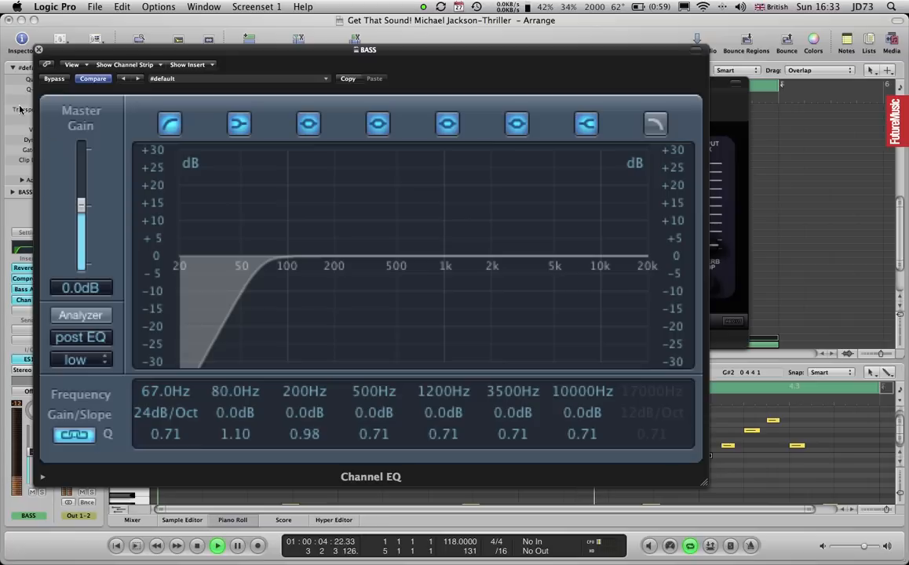
pyautogui.click(38, 51)
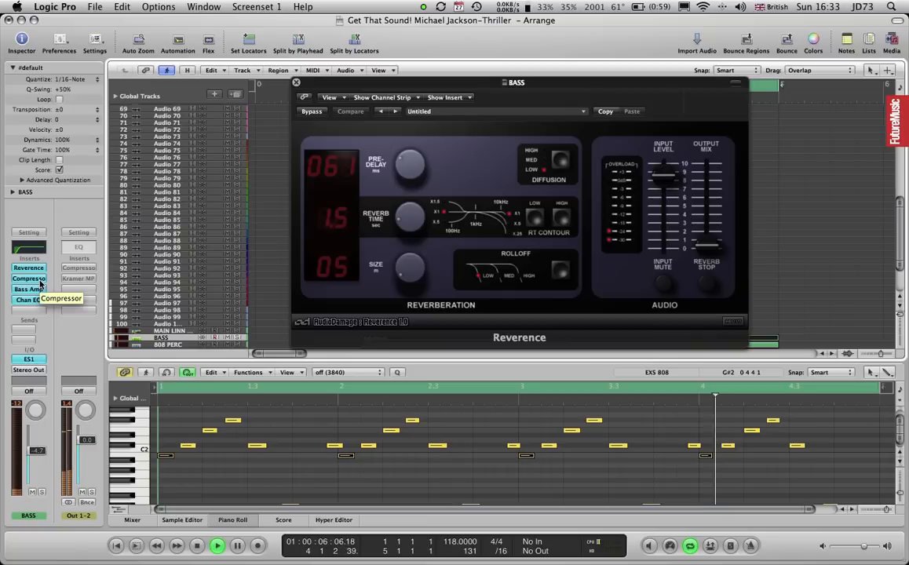
pyautogui.click(296, 83)
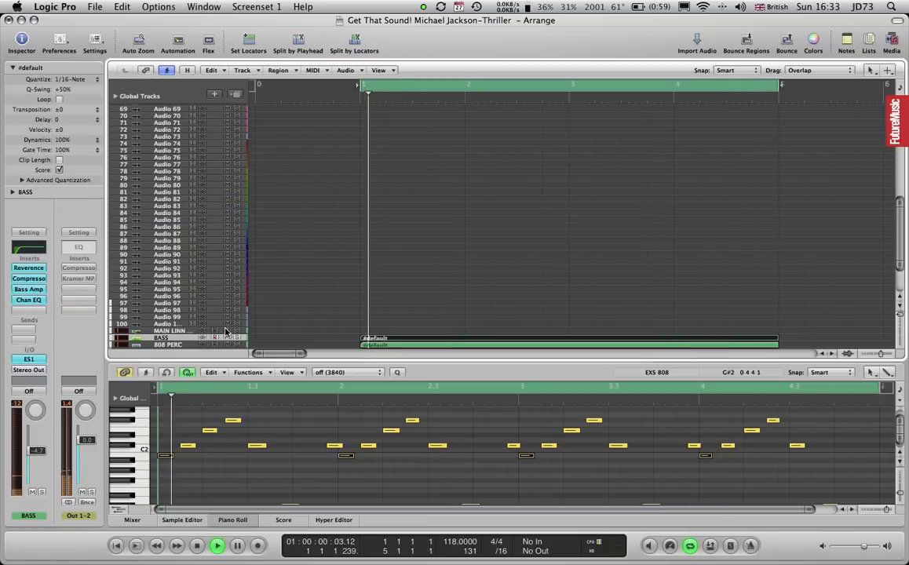
# Unmute the 808 CLAP track and open its EXS 808 region in the Piano Roll.
pyautogui.click(235, 519)
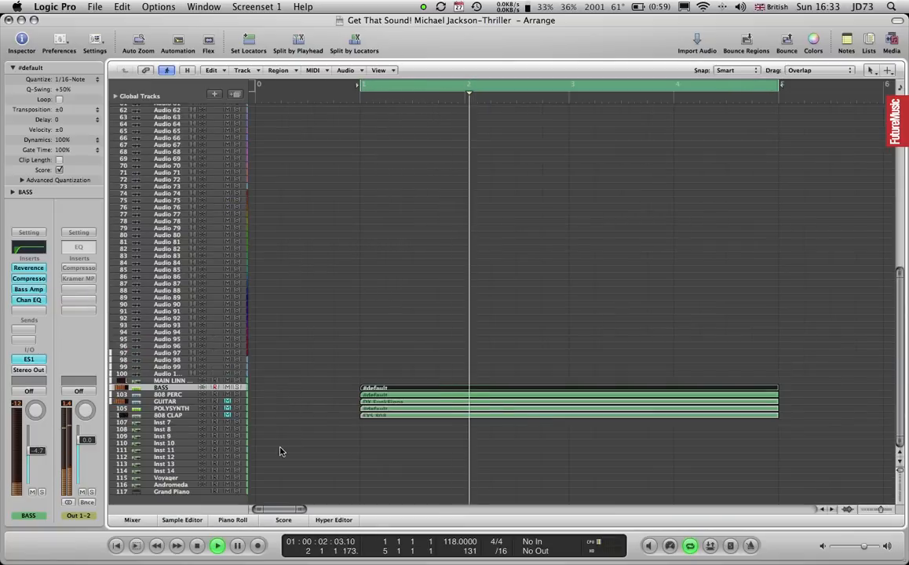
pyautogui.click(188, 401)
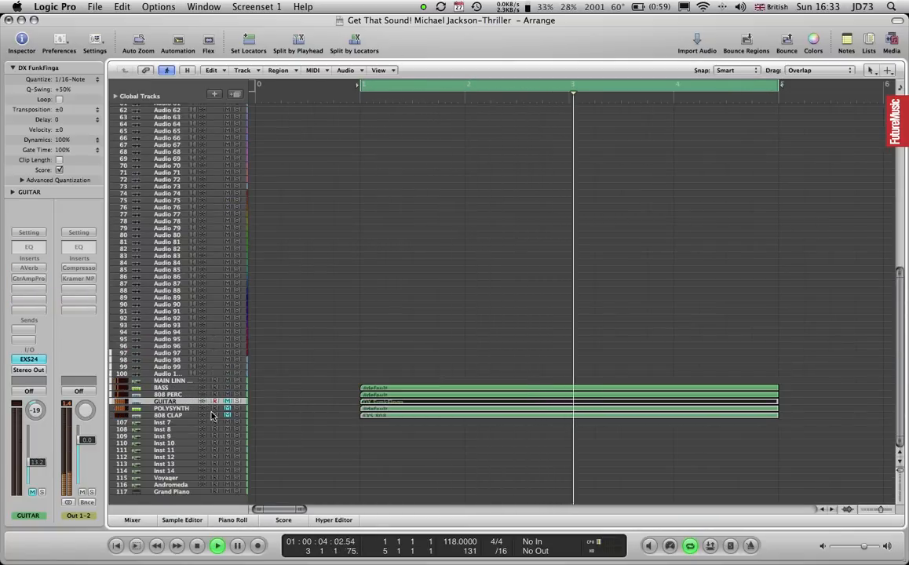
pyautogui.press('Up')
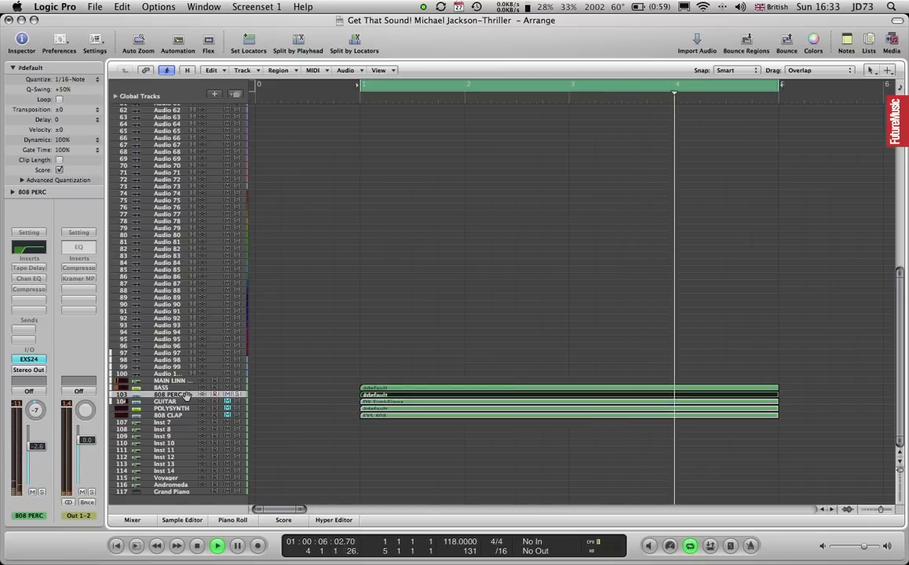
pyautogui.click(180, 416)
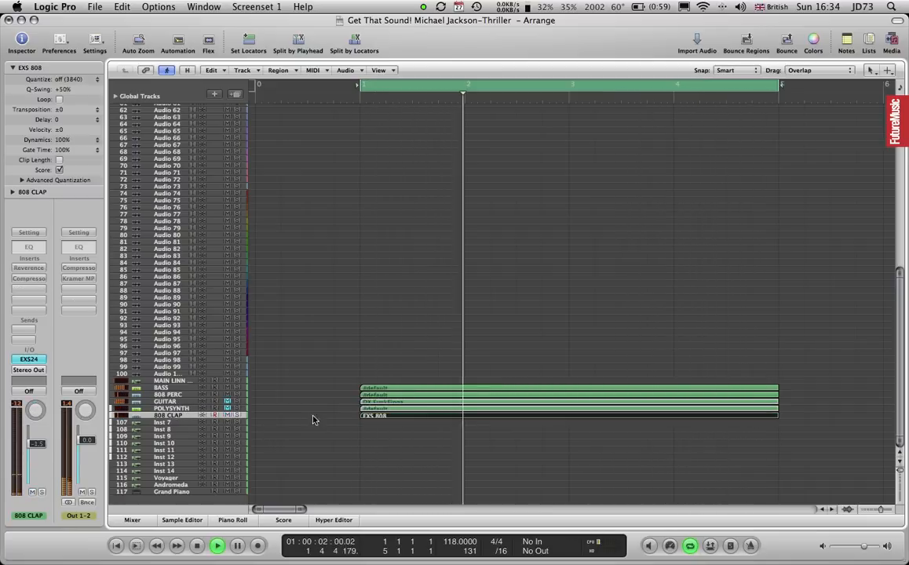
pyautogui.doubleClick(376, 416)
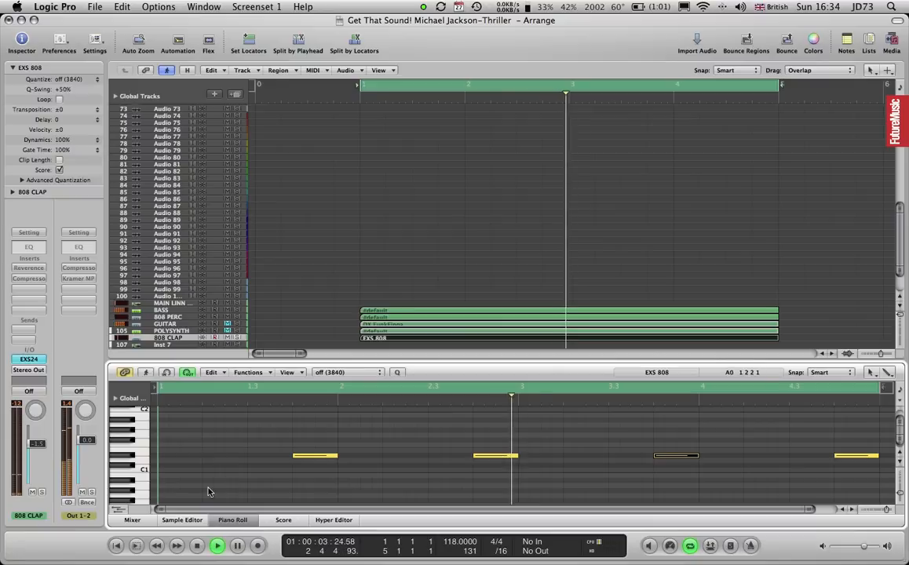
# Enable the 808 CLAP track's Reverence reverb with a 7.5-second reverb time.
pyautogui.click(35, 268)
pyautogui.moveTo(460, 316); pyautogui.dragTo(430, 151)
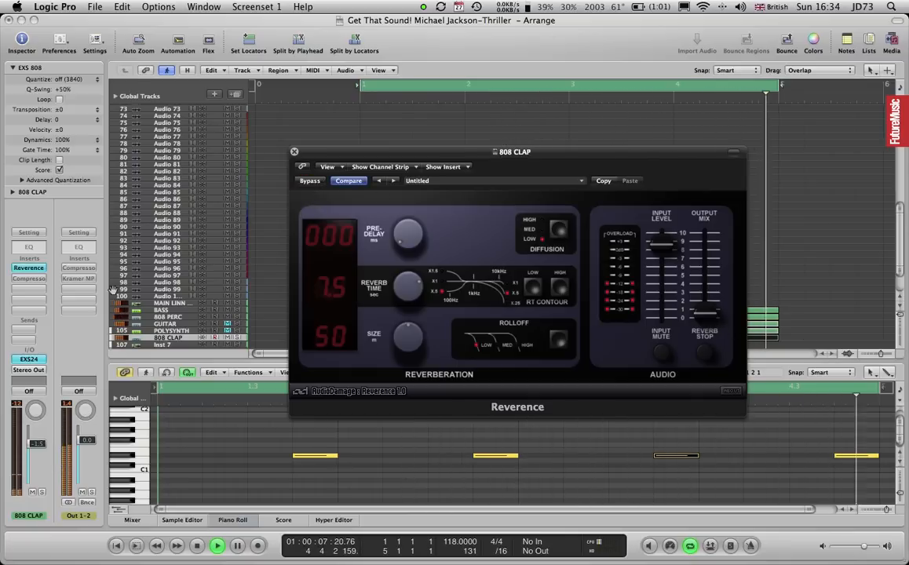
# Enable the 808 CLAP Compressor and set its threshold to -34.5 dB, gain to 4.0 dB and ratio to 1.8:1.
pyautogui.keyDown('alt'); pyautogui.click(35, 280); pyautogui.keyUp('alt')
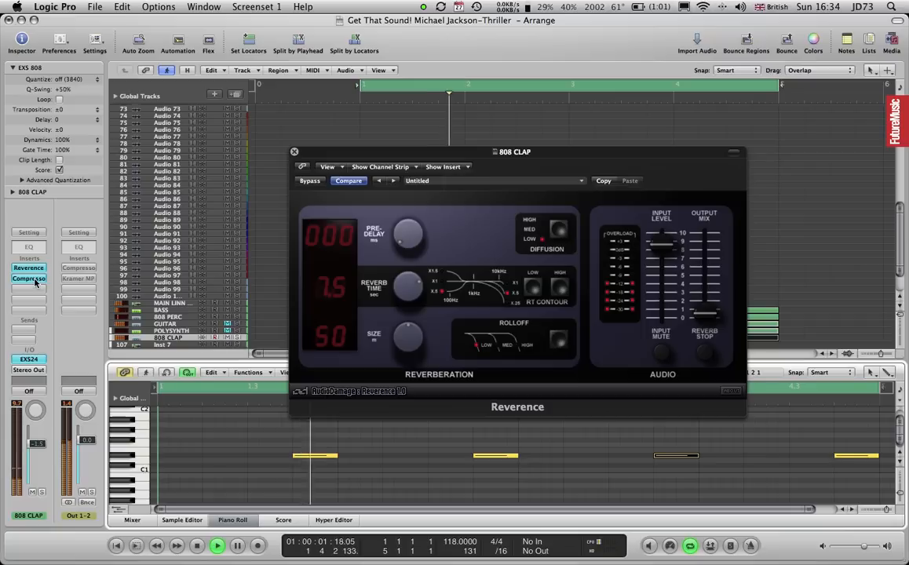
pyautogui.doubleClick(35, 280)
pyautogui.moveTo(494, 257); pyautogui.dragTo(495, 263)
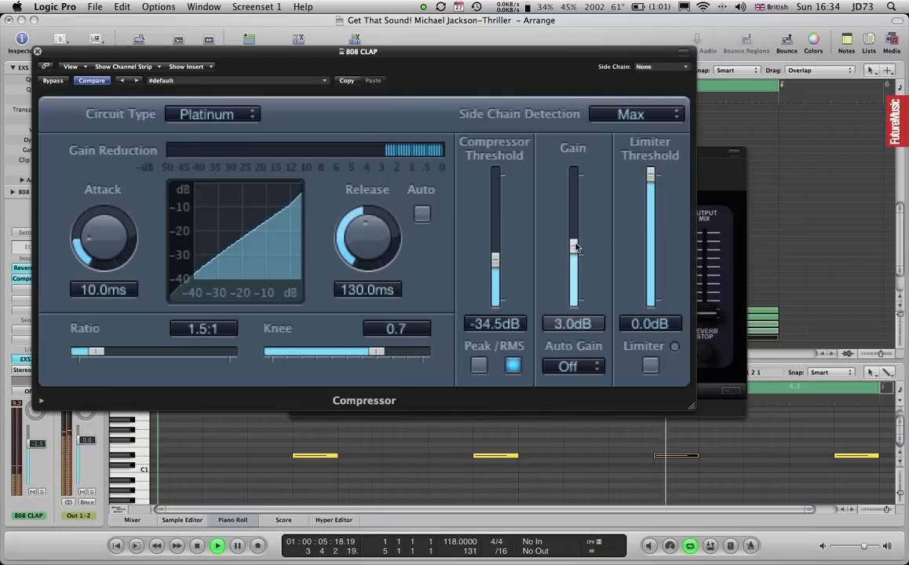
pyautogui.moveTo(576, 245); pyautogui.dragTo(575, 249)
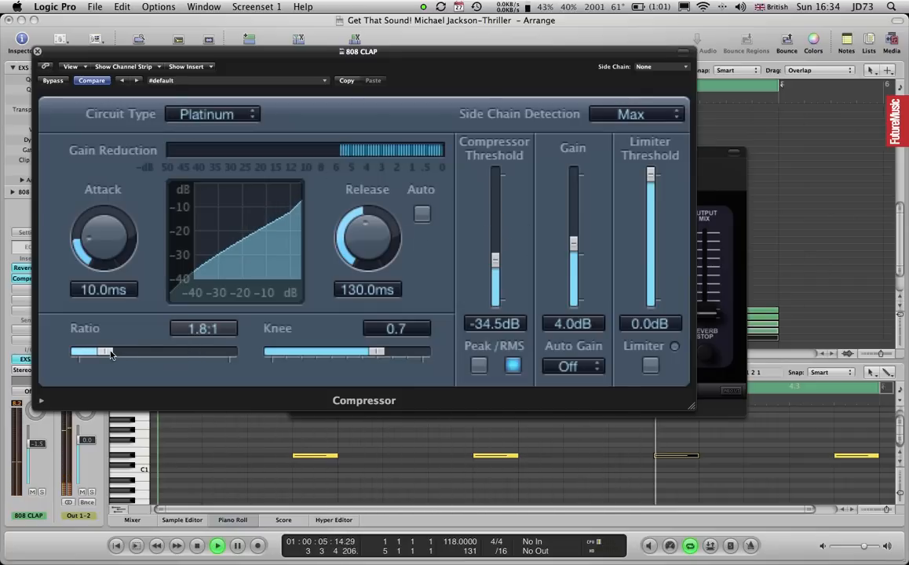
pyautogui.click(36, 54)
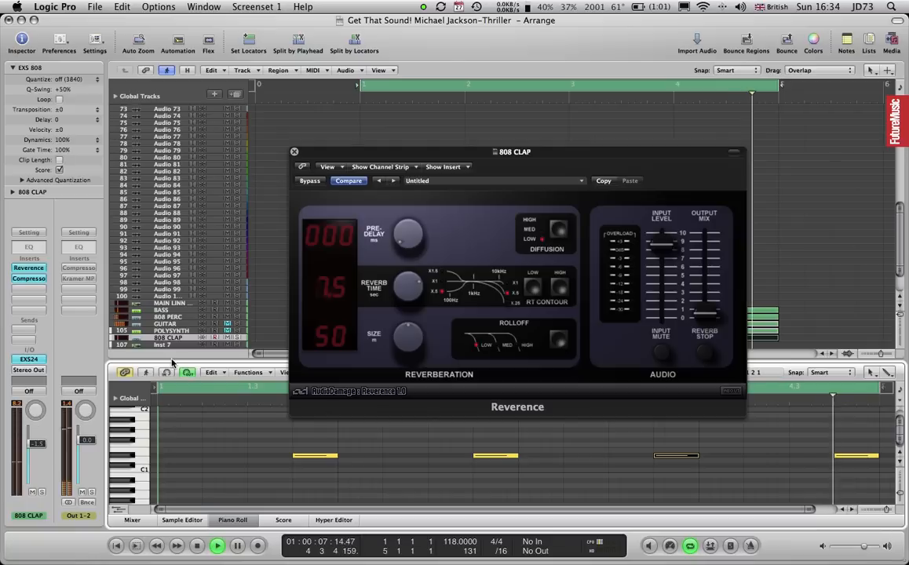
pyautogui.click(295, 153)
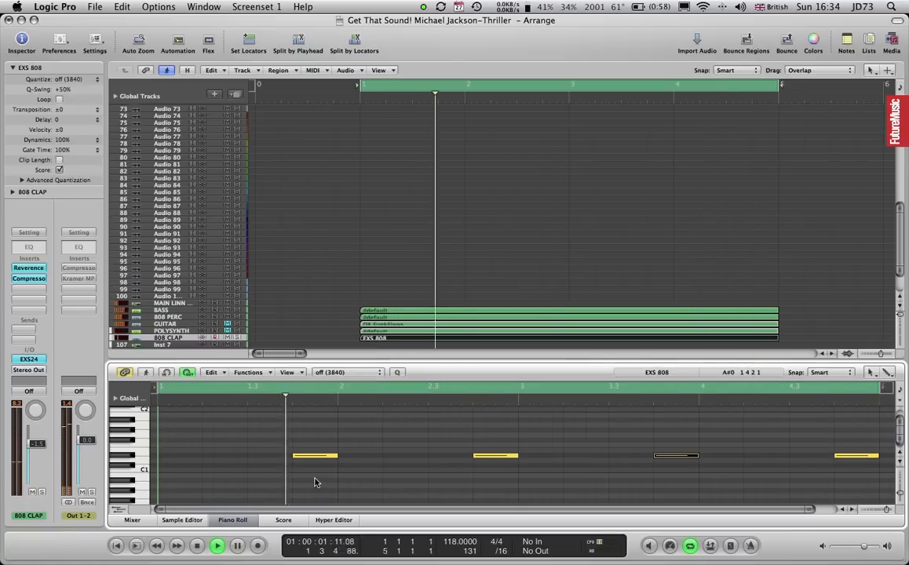
# Unmute the GUITAR track and show its DX FunkFinga region in the Piano Roll.
pyautogui.click(171, 330)
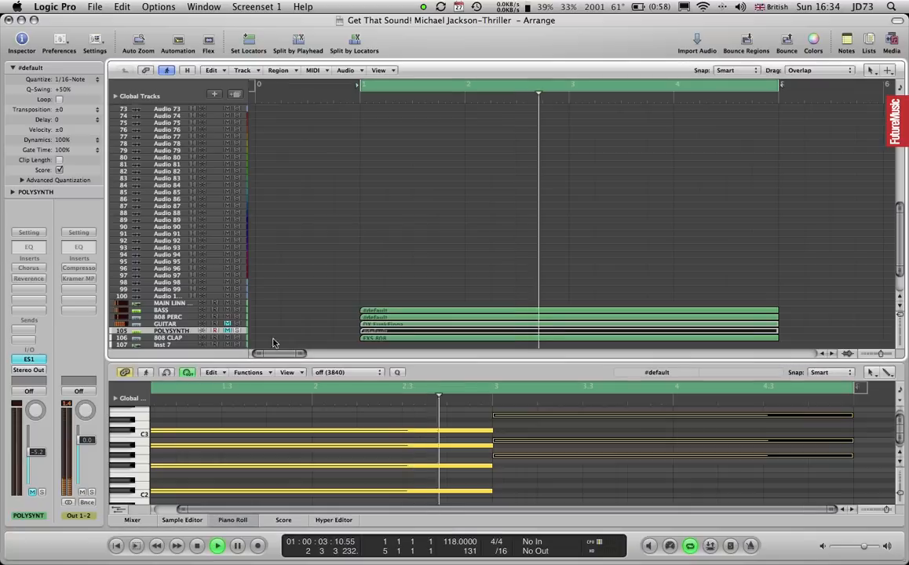
pyautogui.click(181, 323)
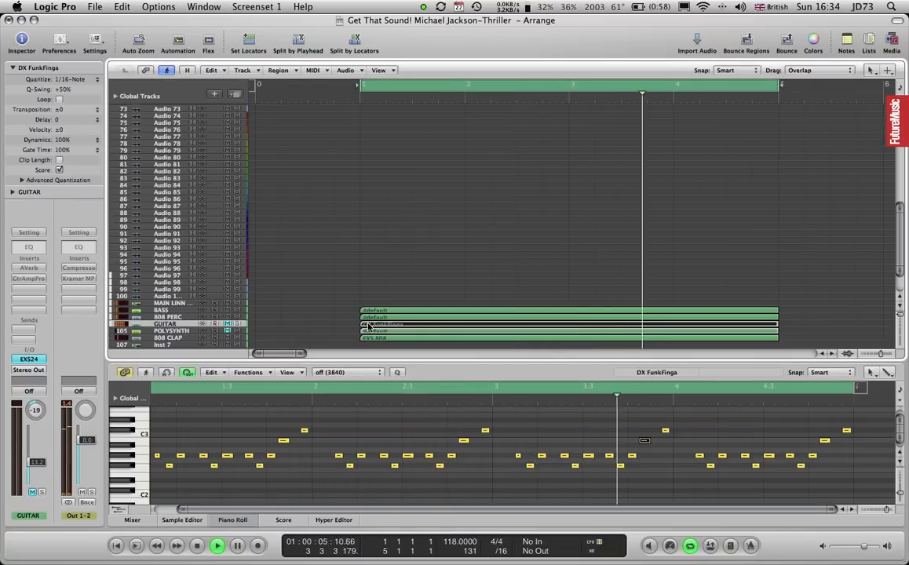
pyautogui.click(227, 331)
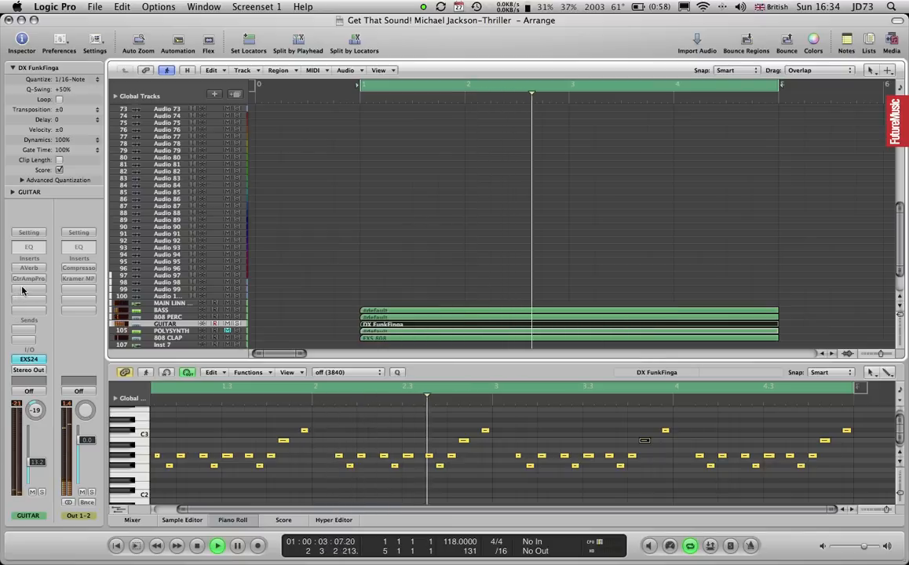
# Check which instrument is loaded in the GUITAR track's EXS24 sampler and look through its instrument list.
pyautogui.click(28, 359)
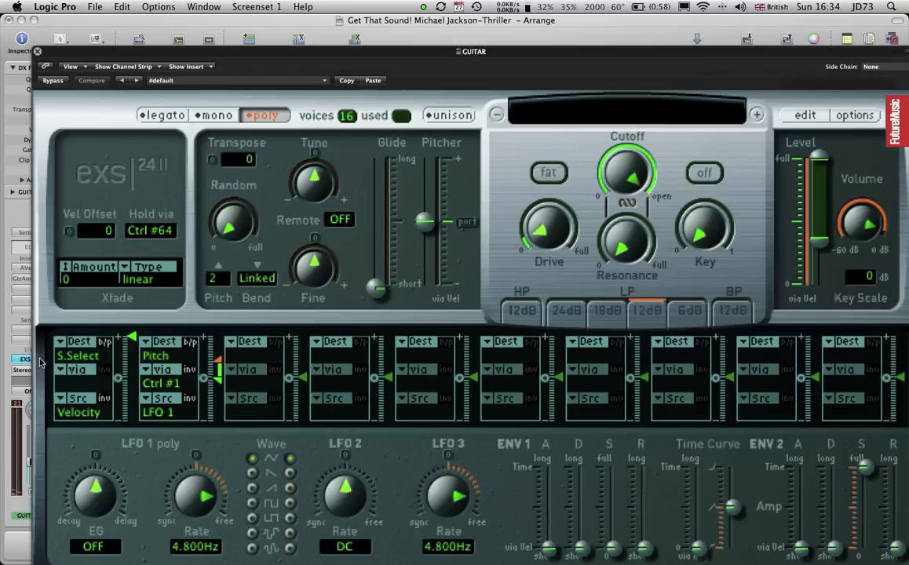
pyautogui.click(651, 114)
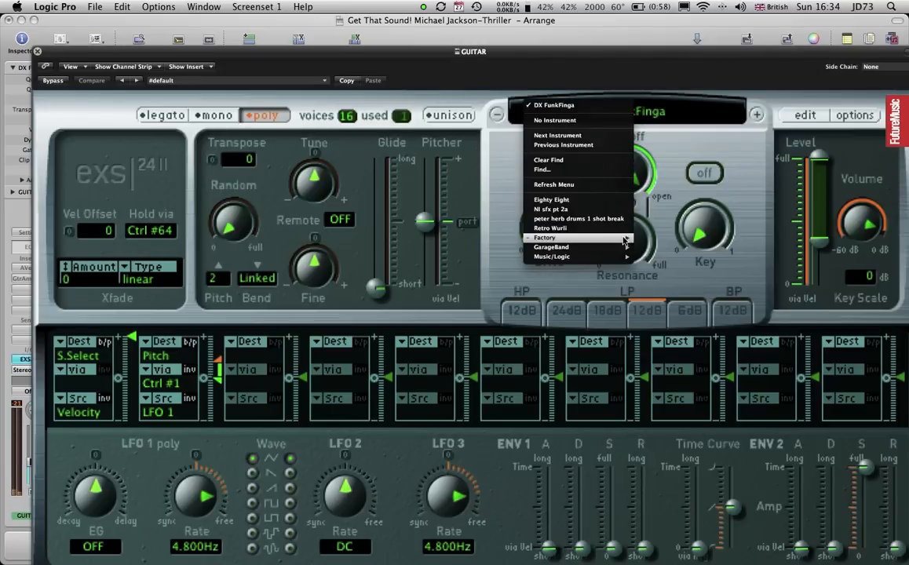
pyautogui.click(594, 77)
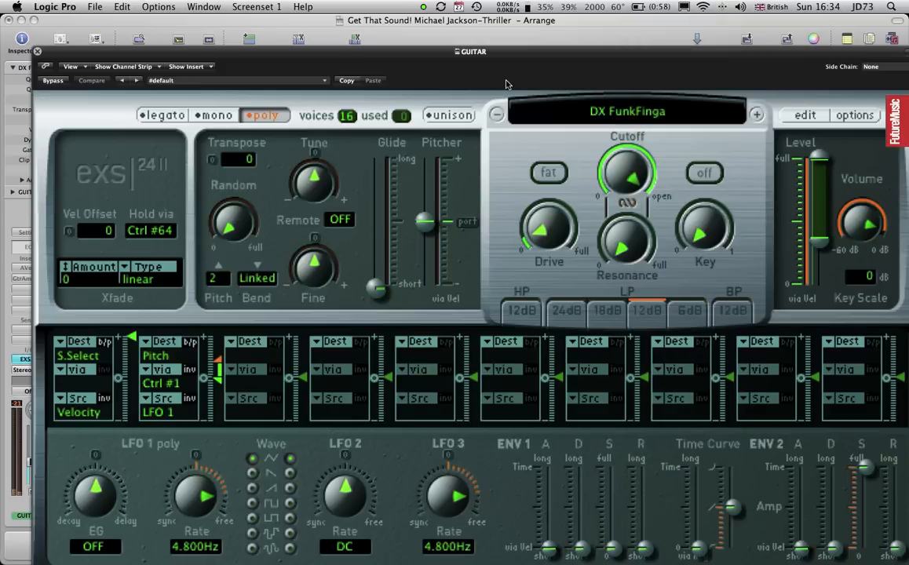
pyautogui.click(37, 51)
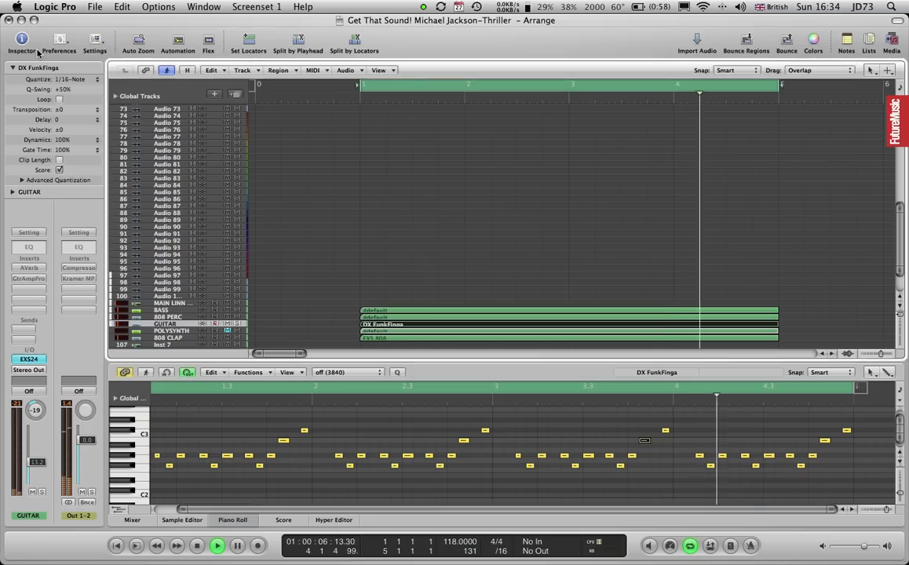
# Enable the AVerb and Guitar Amp Pro inserts on the GUITAR track and open the amp's settings.
pyautogui.keyDown('alt'); pyautogui.click(30, 268); pyautogui.keyUp('alt')
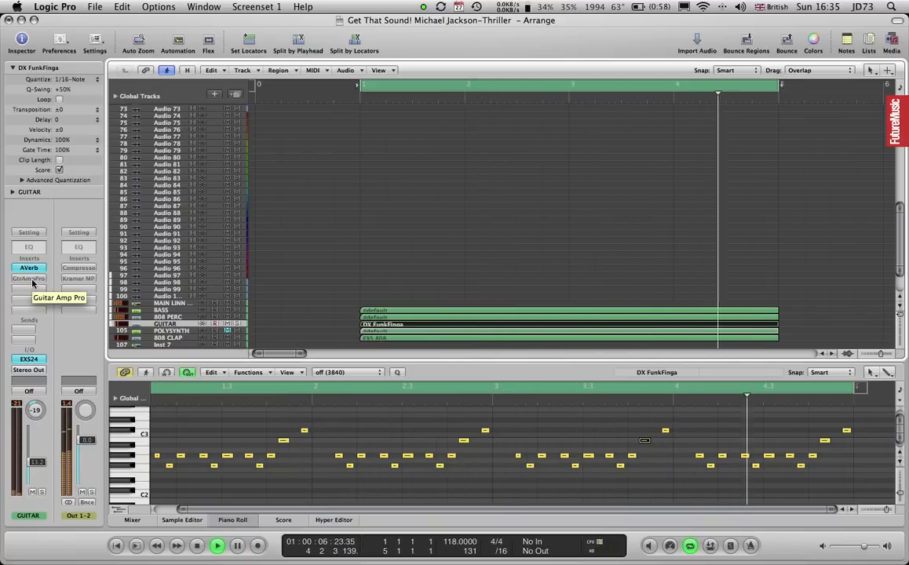
pyautogui.click(30, 279)
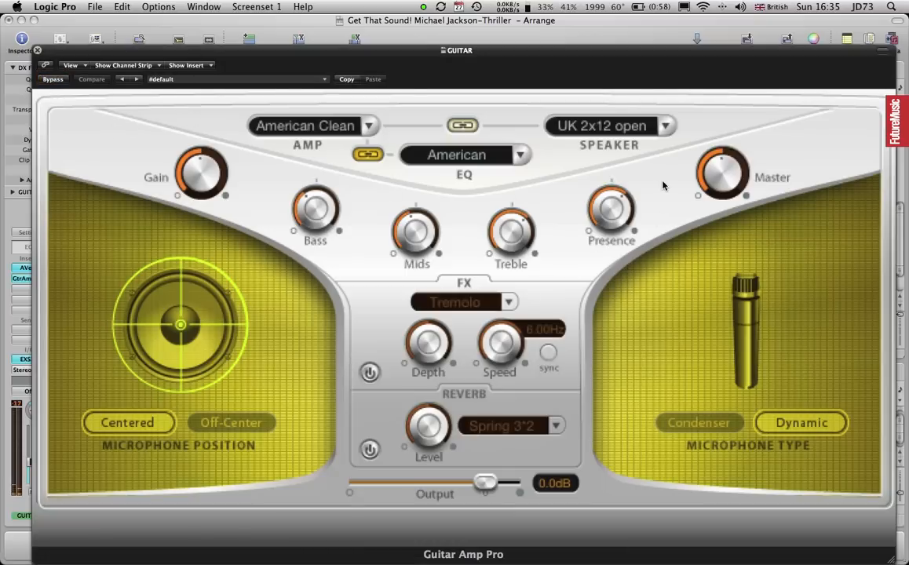
# Bypass AVerb and try Guitar Amp Pro's built-in Spring 3*2 reverb in its place.
pyautogui.click(23, 272)
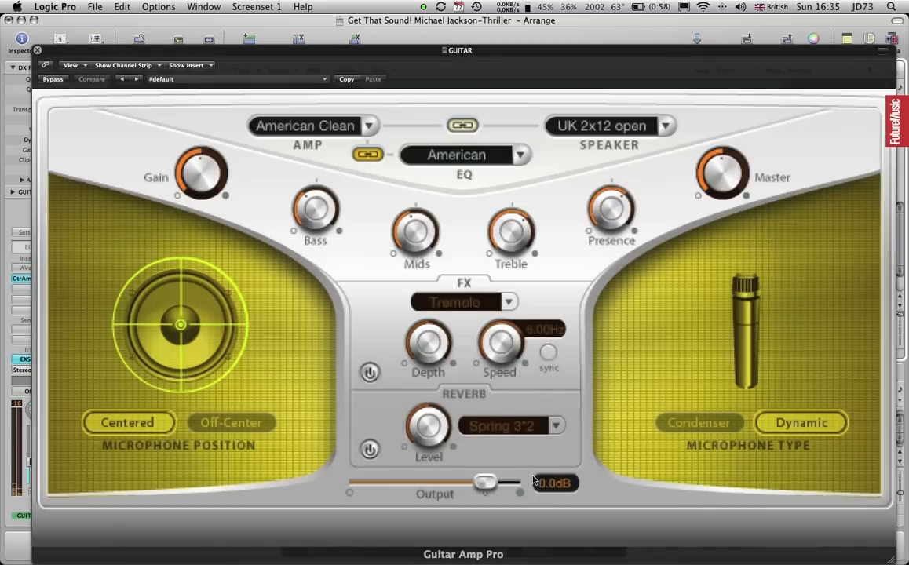
pyautogui.click(370, 451)
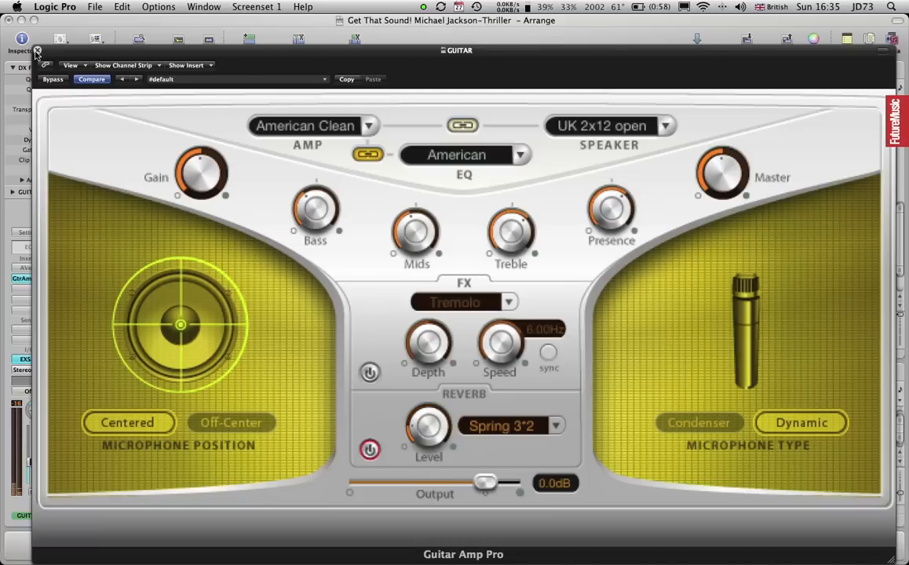
pyautogui.click(369, 449)
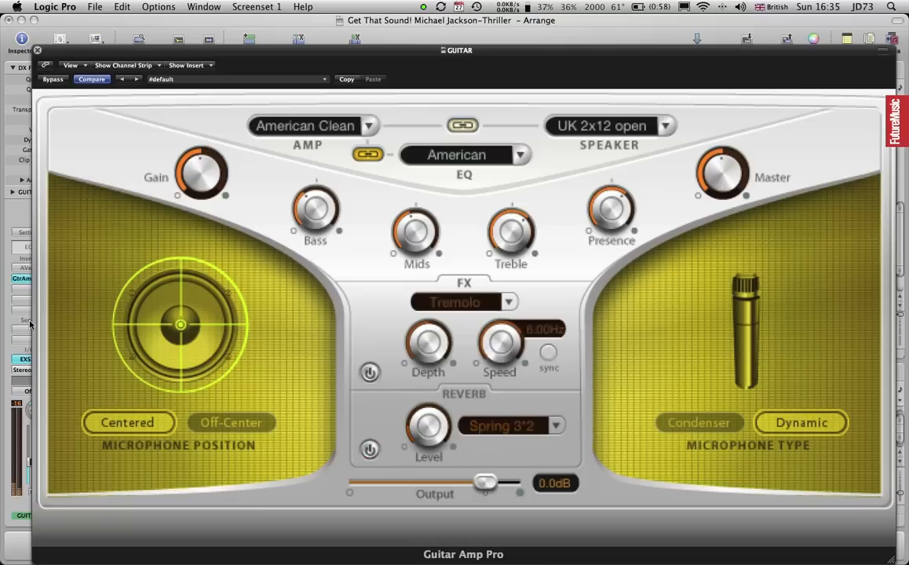
# Re-enable AVerb on the GUITAR track with a 13% mix and 50% density/time, and close the plug-in windows.
pyautogui.click(24, 267)
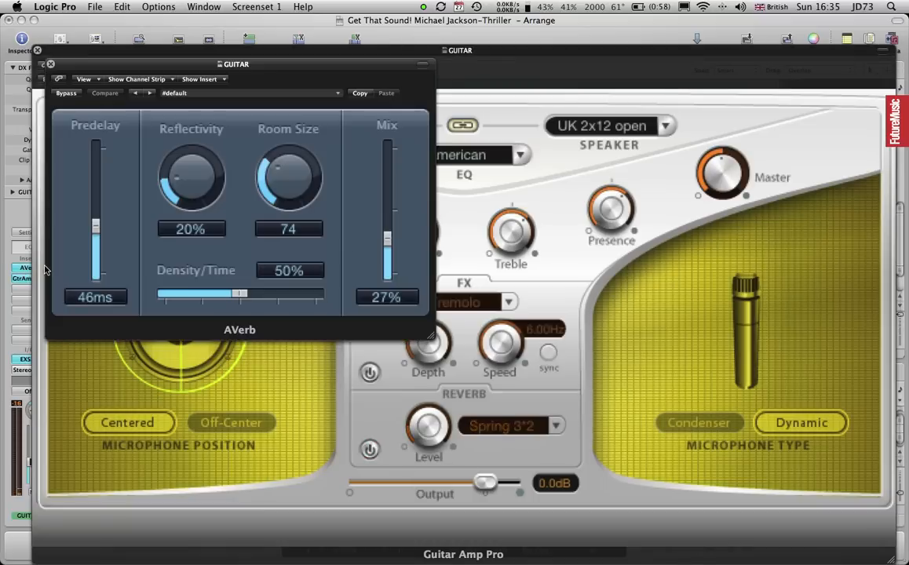
pyautogui.moveTo(385, 250); pyautogui.dragTo(385, 257)
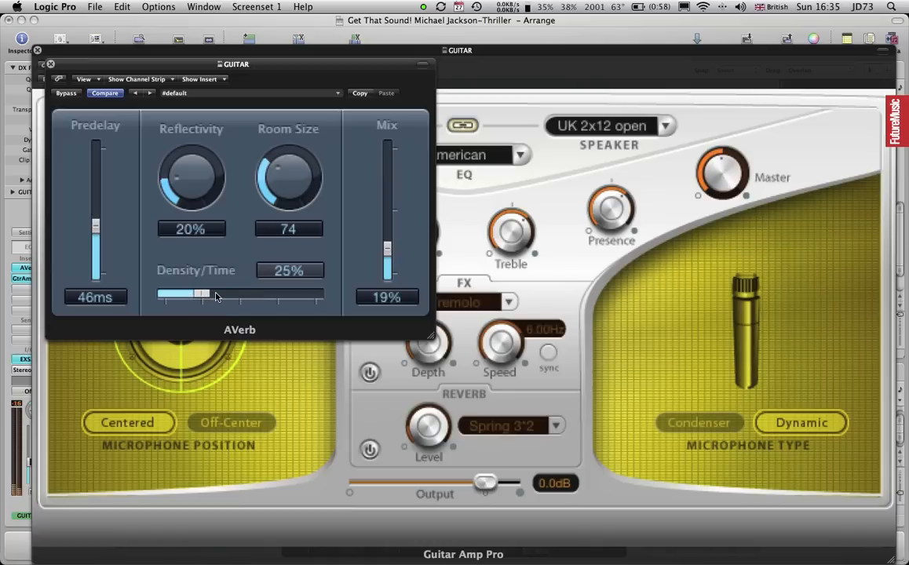
pyautogui.moveTo(222, 297); pyautogui.dragTo(242, 297)
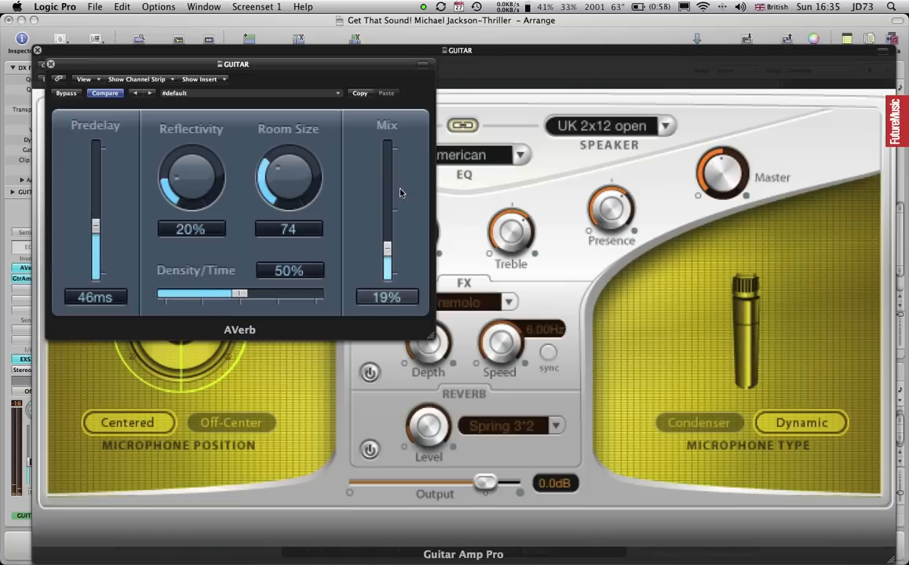
pyautogui.moveTo(388, 255); pyautogui.dragTo(388, 259)
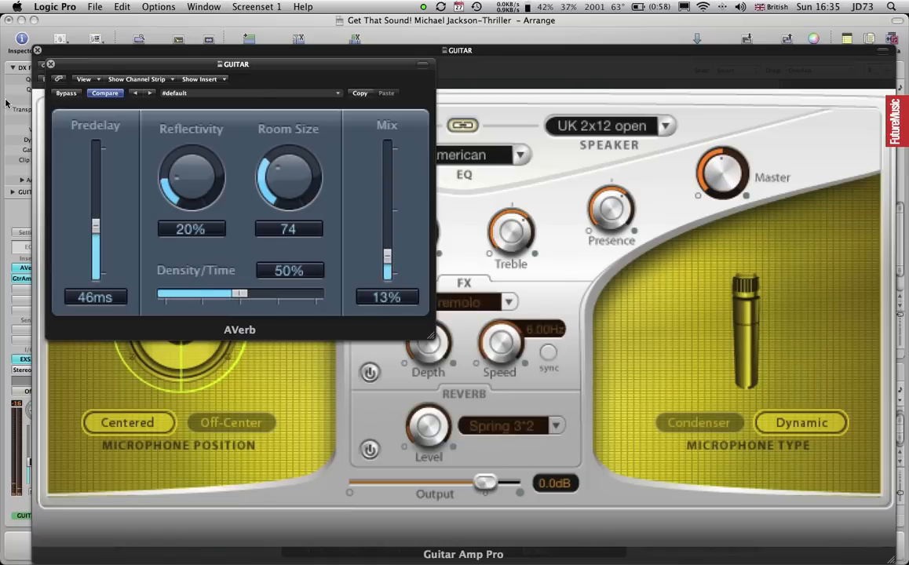
pyautogui.click(51, 63)
pyautogui.click(37, 49)
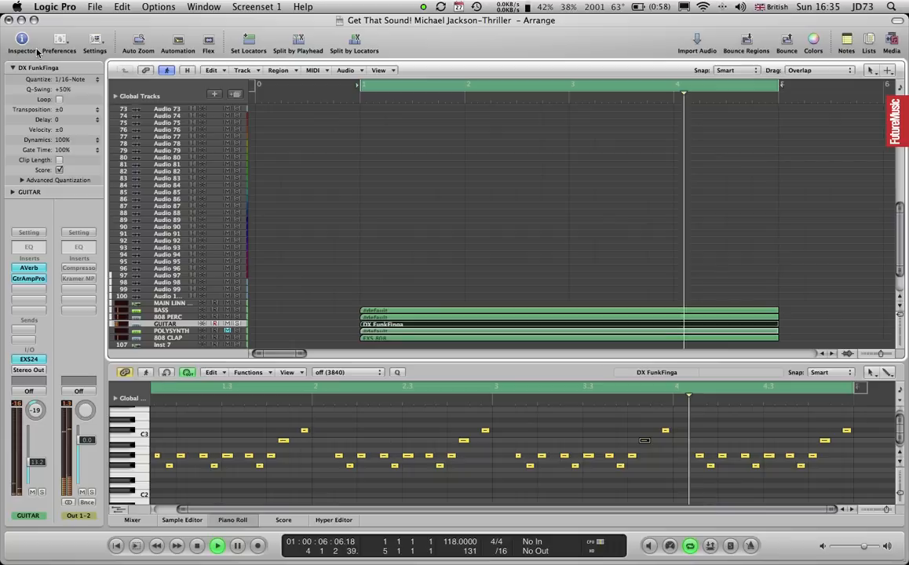
# Insert a Compressor after Guitar Amp Pro on the GUITAR track and set its circuit type to VCA.
pyautogui.click(30, 288)
pyautogui.moveTo(35, 329)
pyautogui.click(130, 307)
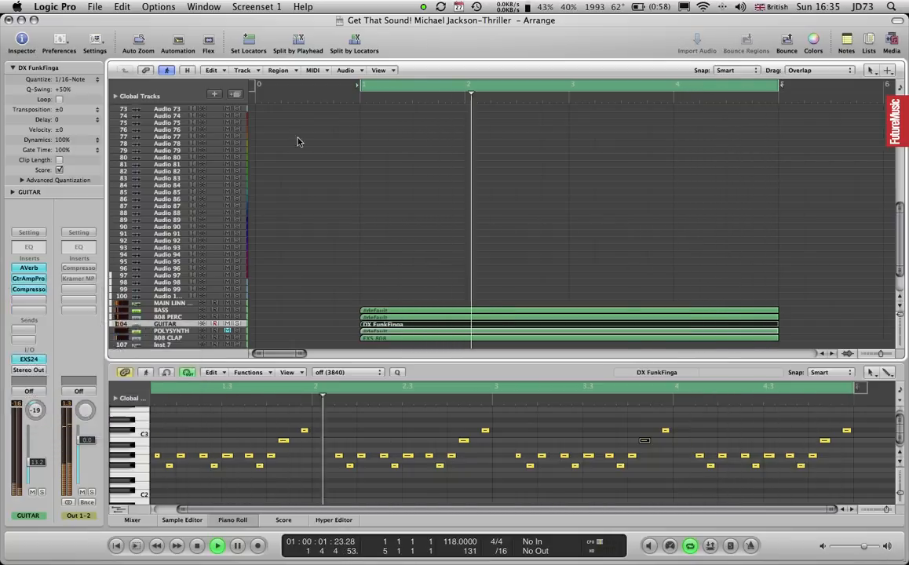
pyautogui.click(235, 115)
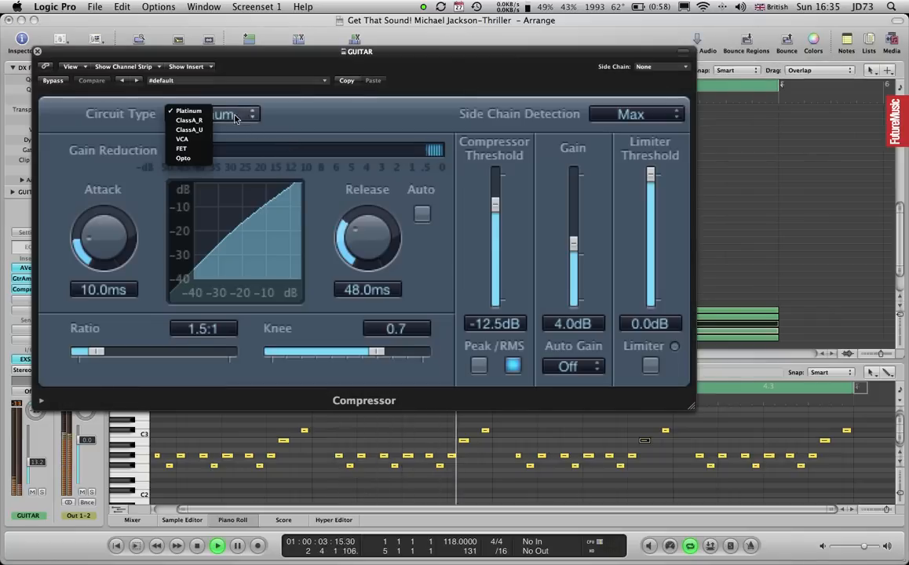
pyautogui.click(200, 141)
# Set the GUITAR Compressor's threshold to -39.0 dB, attack to 14.5 ms and release to 29.0 ms.
pyautogui.moveTo(494, 239); pyautogui.dragTo(499, 274)
pyautogui.moveTo(123, 235); pyautogui.dragTo(122, 228)
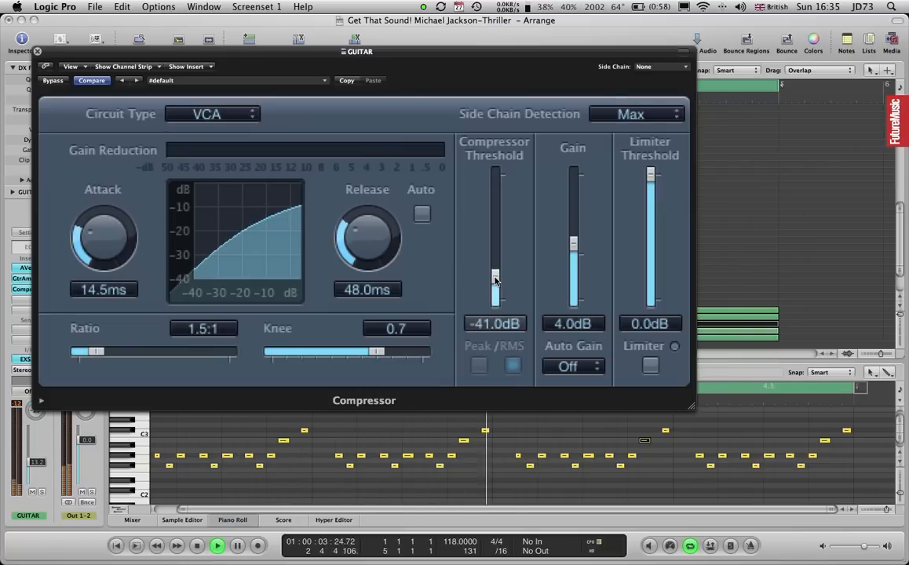
pyautogui.moveTo(495, 276); pyautogui.dragTo(495, 272)
pyautogui.moveTo(368, 229); pyautogui.dragTo(367, 256)
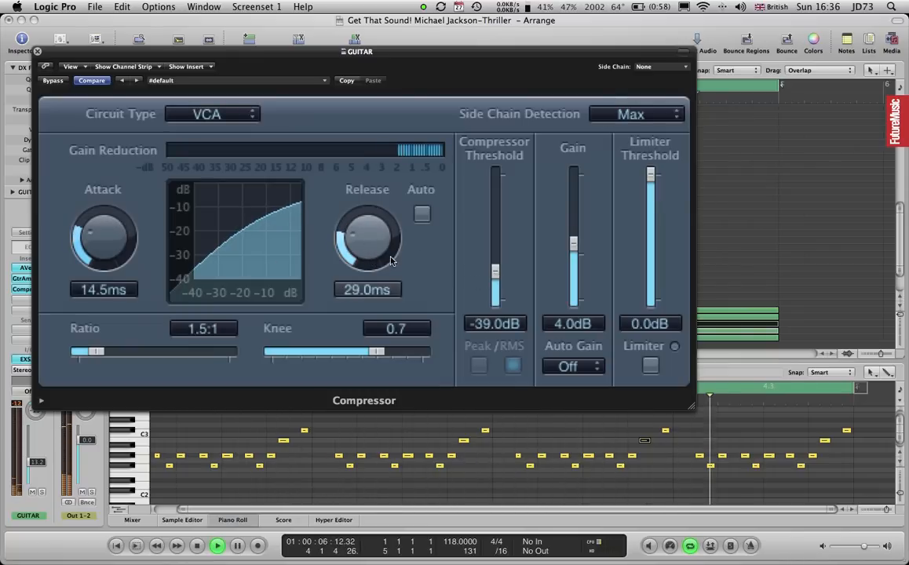
# Compare the GUITAR sound with the Compressor bypassed, set its gain to 2.5 dB and close the plug-in window.
pyautogui.click(59, 81)
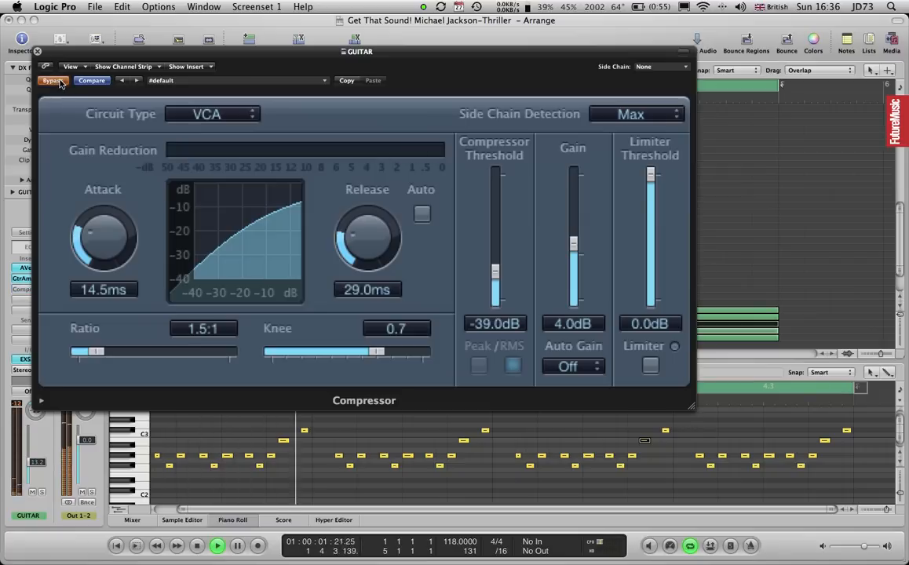
pyautogui.click(58, 80)
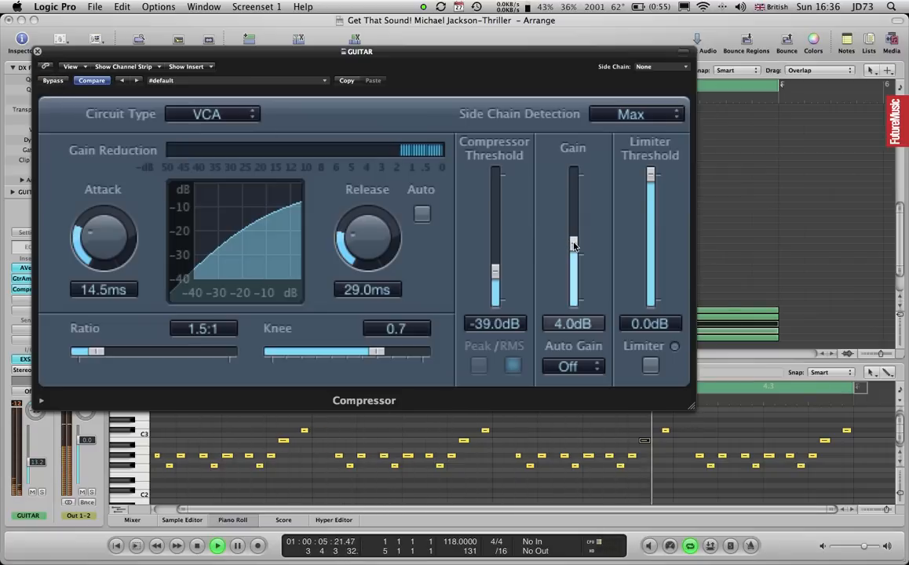
pyautogui.moveTo(574, 245); pyautogui.dragTo(575, 249)
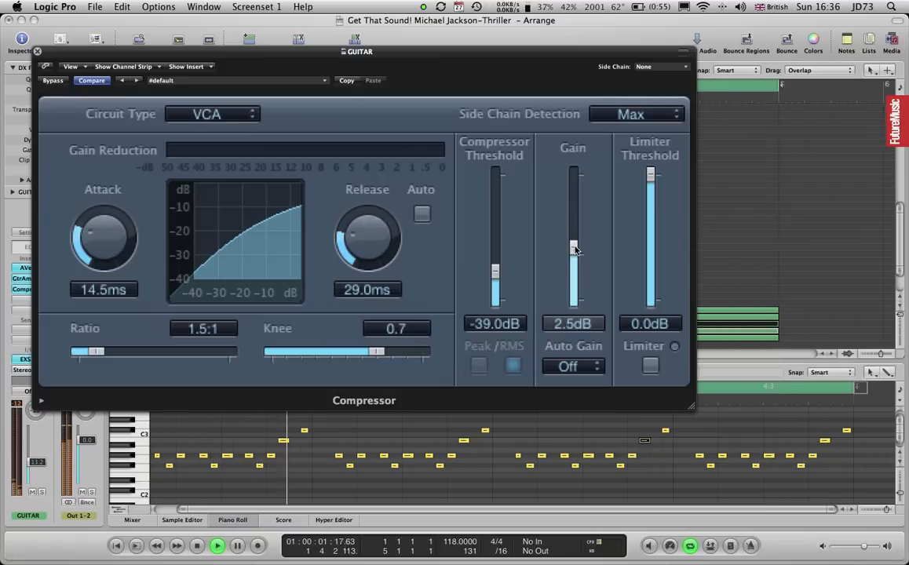
pyautogui.click(37, 51)
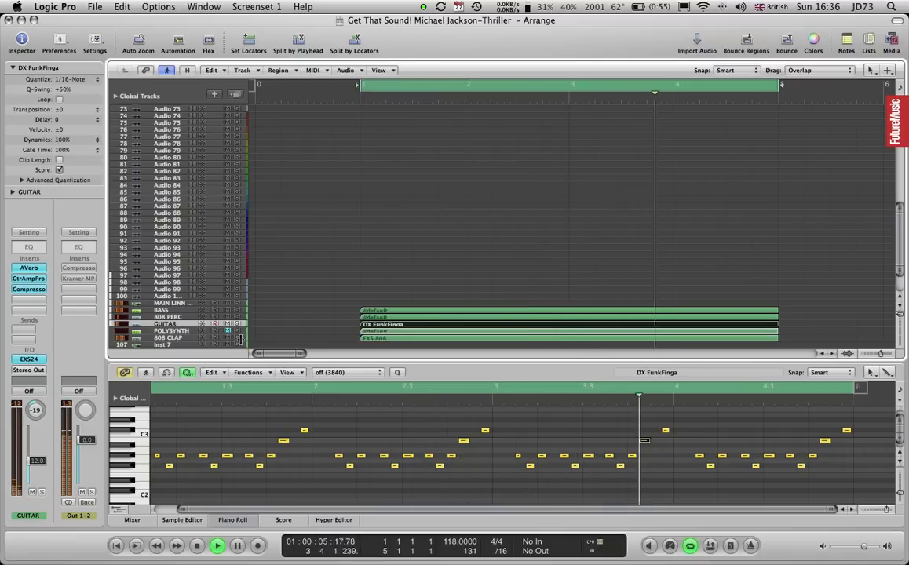
# Unmute the POLYSYNTH track and open its ES1 synth in a smaller window clear of the channel strip.
pyautogui.click(186, 331)
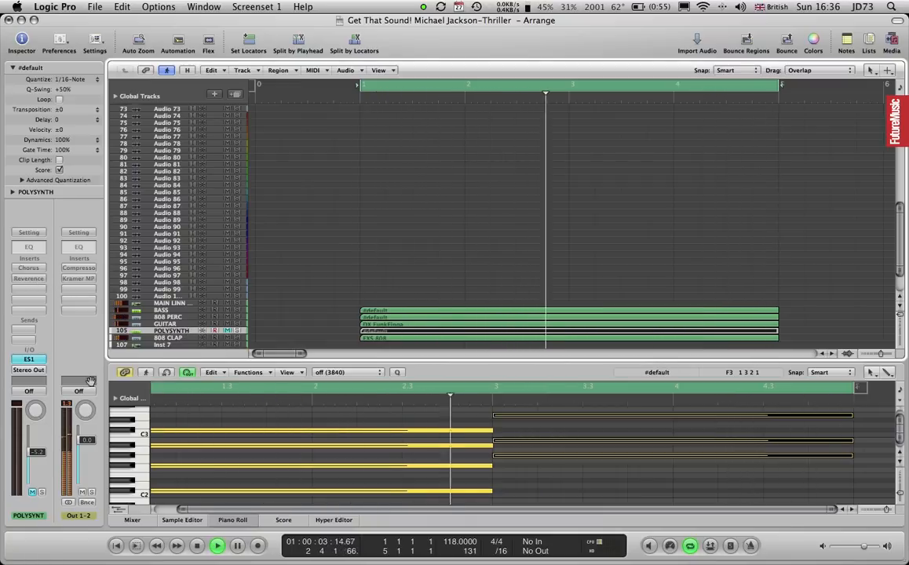
pyautogui.click(29, 359)
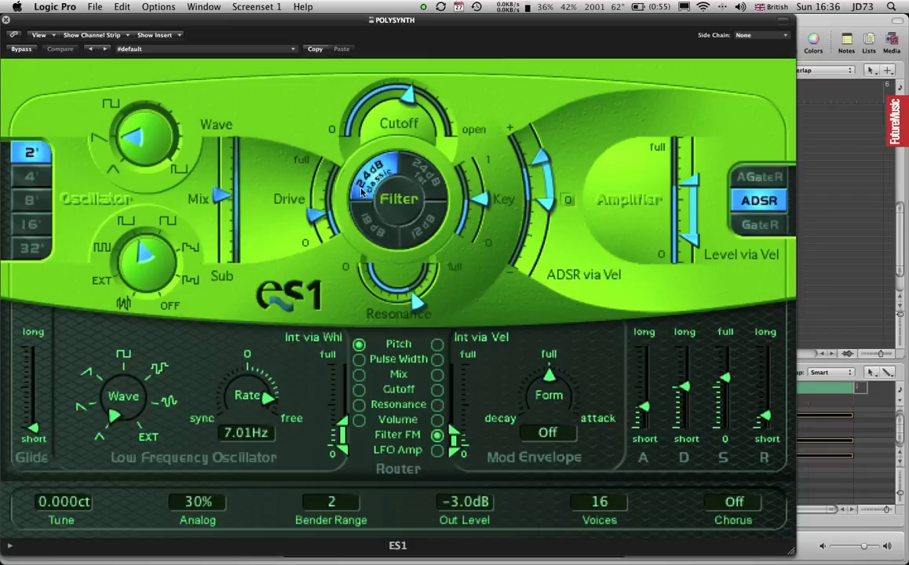
pyautogui.moveTo(136, 20); pyautogui.dragTo(193, 24)
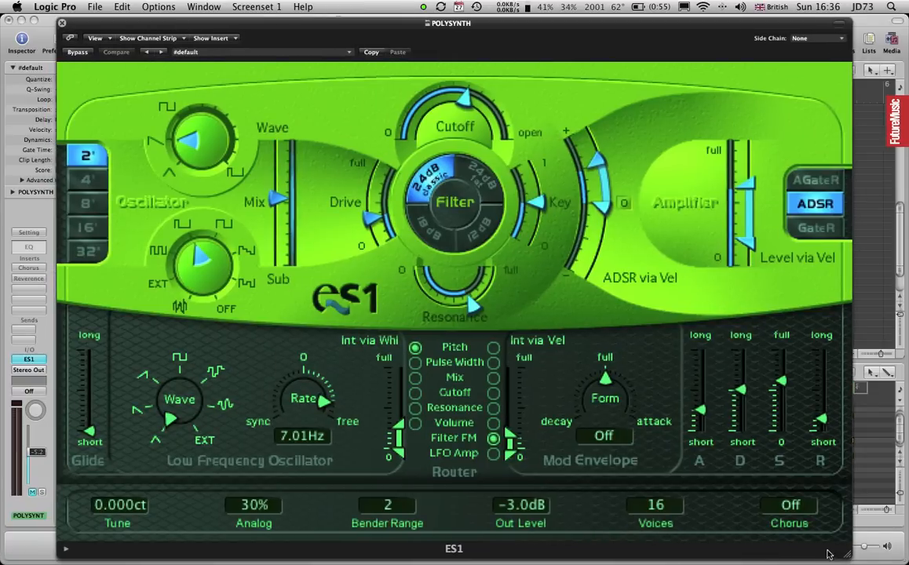
pyautogui.moveTo(850, 556); pyautogui.dragTo(590, 399)
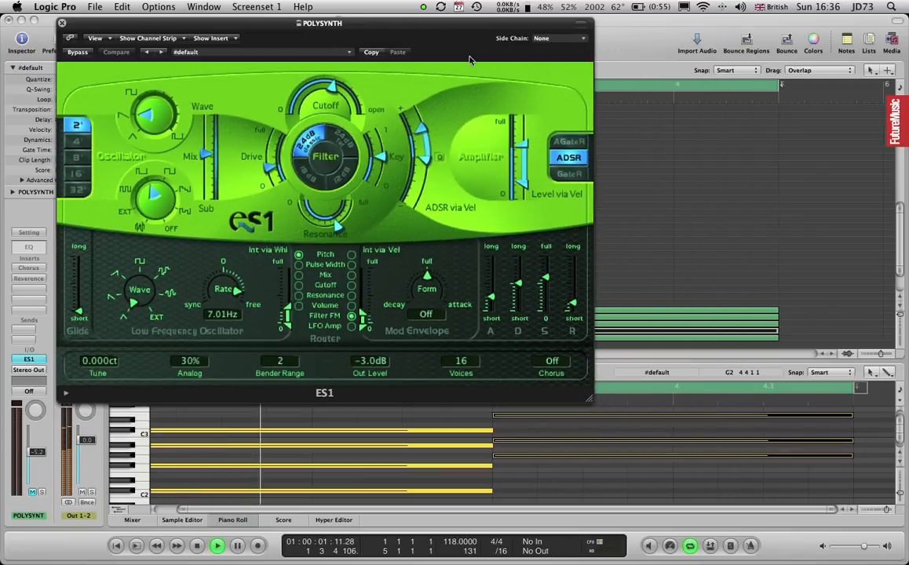
pyautogui.moveTo(417, 29); pyautogui.dragTo(654, 102)
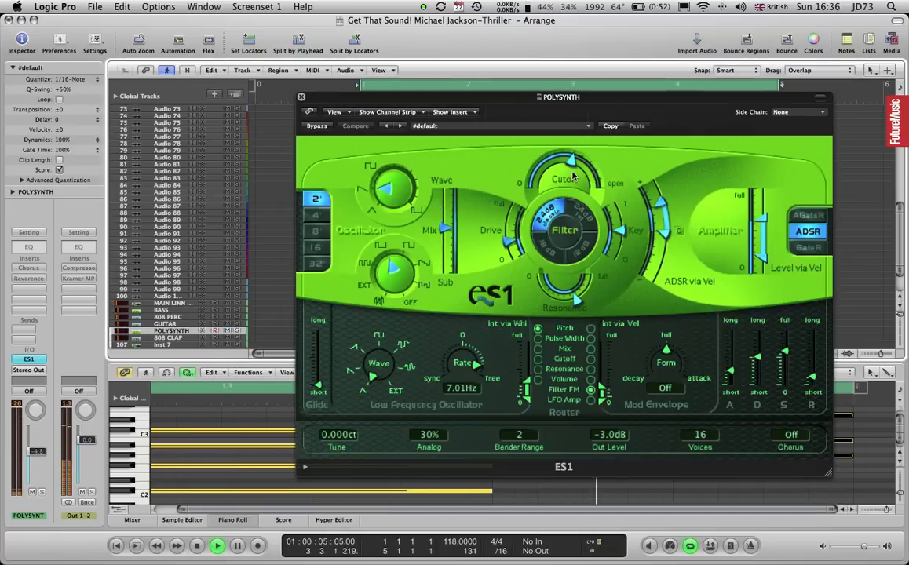
# Fine-tune the ES1 filter cutoff and enable the POLYSYNTH track's Reverence reverb with an output mix of about 2.
pyautogui.moveTo(575, 165); pyautogui.dragTo(580, 162)
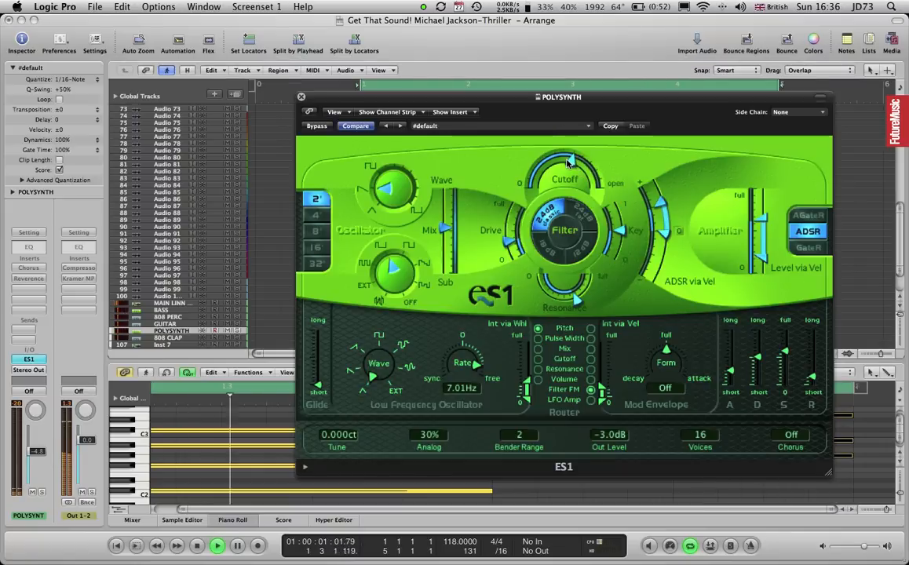
pyautogui.click(29, 280)
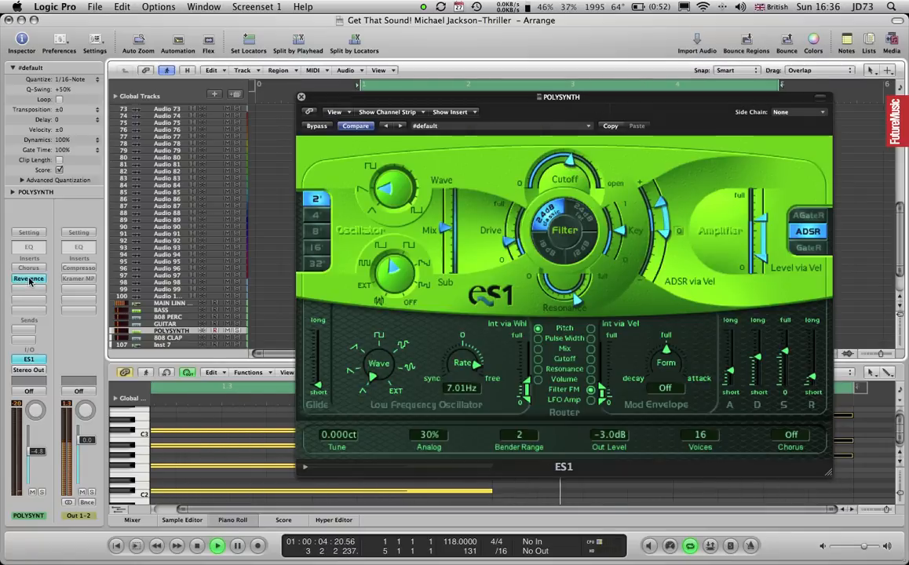
pyautogui.moveTo(446, 206)
pyautogui.mouseDown()
pyautogui.moveTo(449, 196)
pyautogui.moveTo(449, 204)
pyautogui.mouseUp()
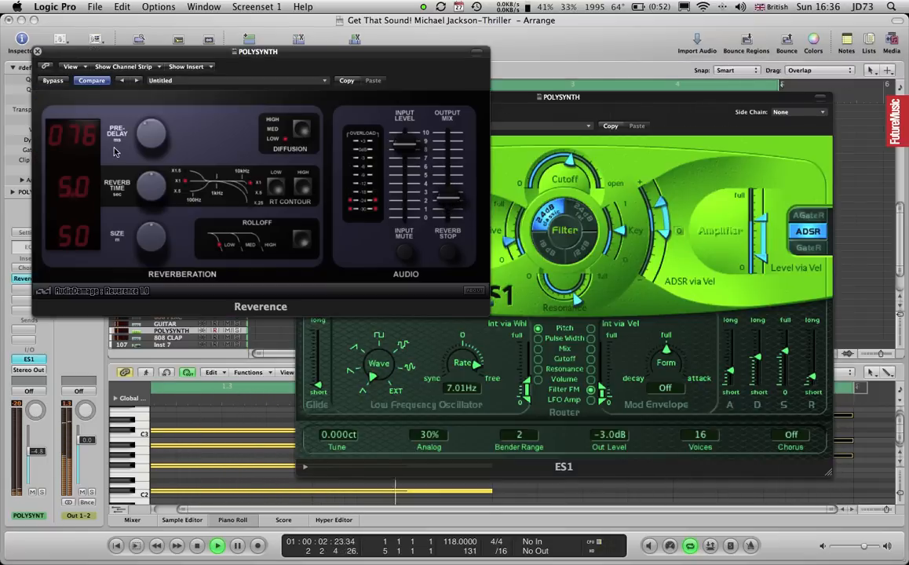
pyautogui.click(36, 52)
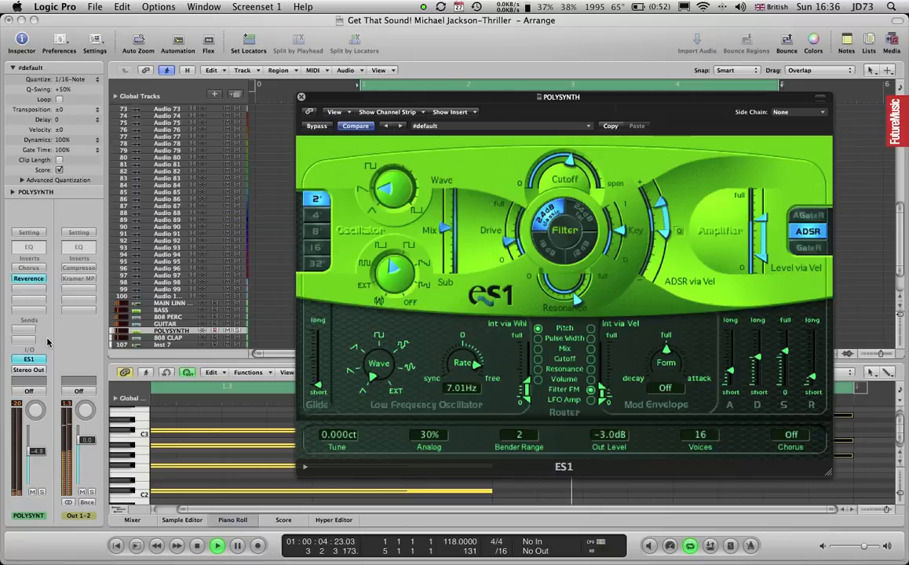
# Set the ES1 synth's built-in chorus to C1.
pyautogui.click(791, 436)
pyautogui.click(791, 445)
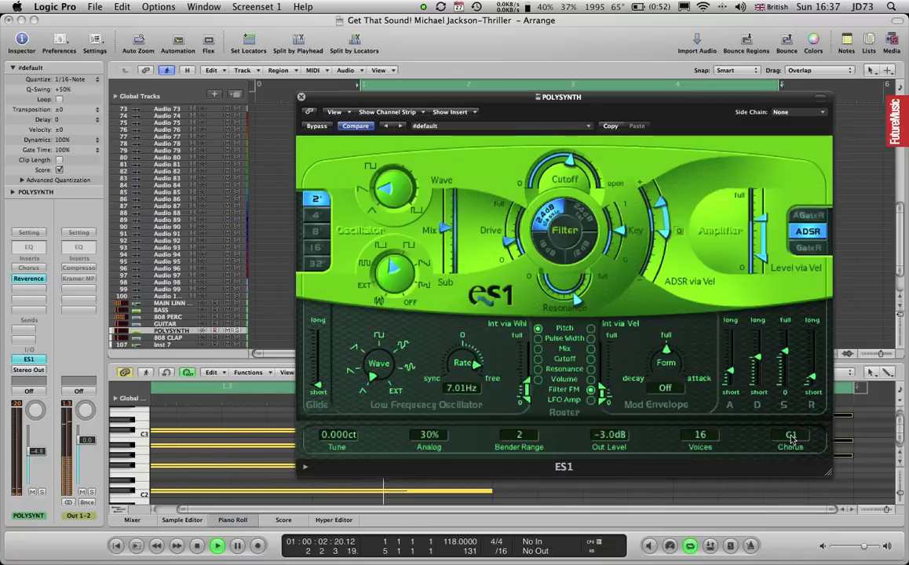
# Try the C2 setting of the ES1 synth's built-in chorus and switch that chorus off.
pyautogui.click(791, 437)
pyautogui.click(789, 444)
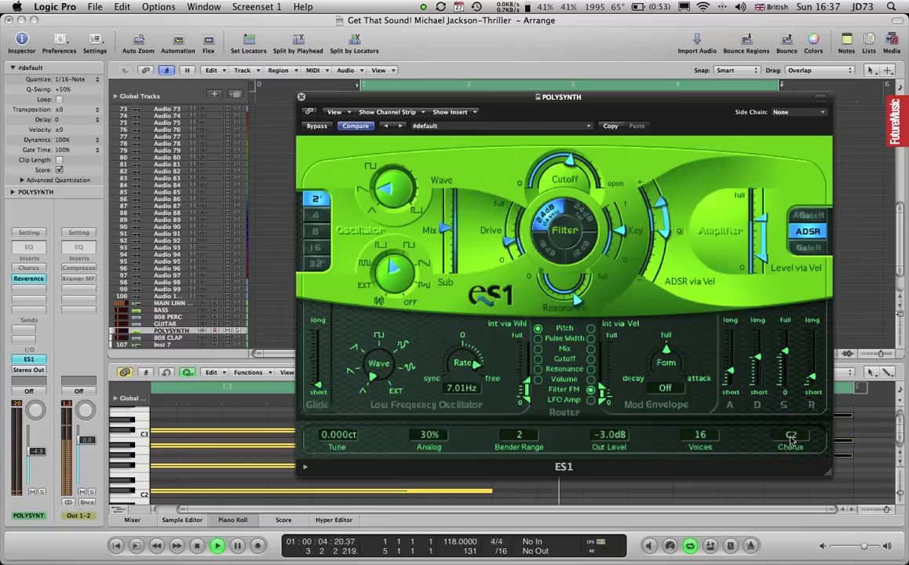
pyautogui.click(791, 438)
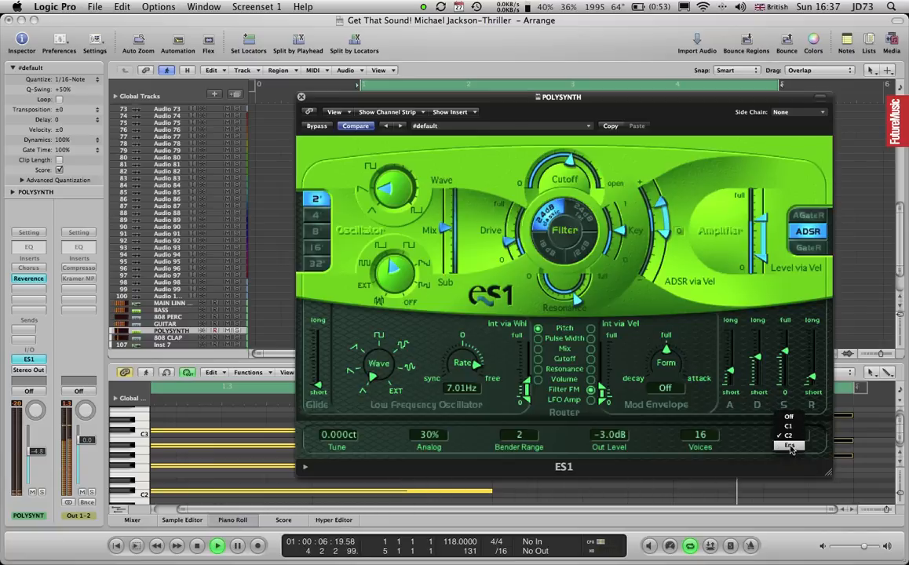
pyautogui.click(788, 377)
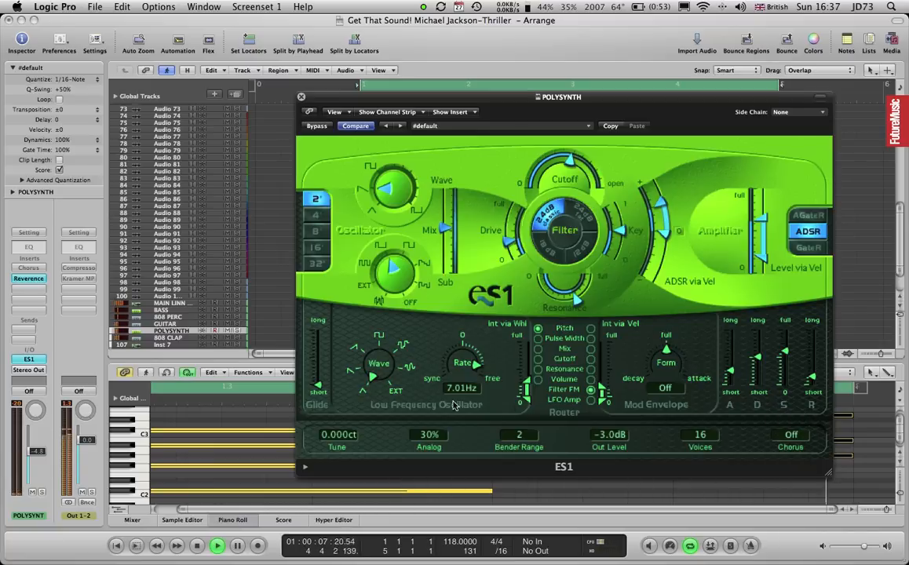
# Enable the POLYSYNTH track's Chorus insert with 15% intensity and a rate of about 0.366 Hz, and close both plug-in windows.
pyautogui.keyDown('alt'); pyautogui.click(27, 270); pyautogui.keyUp('alt')
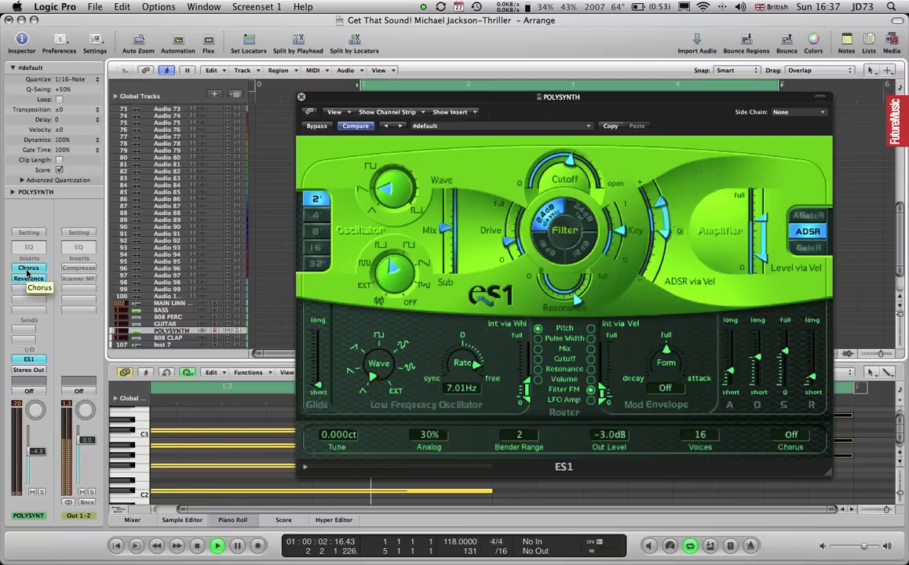
pyautogui.click(27, 268)
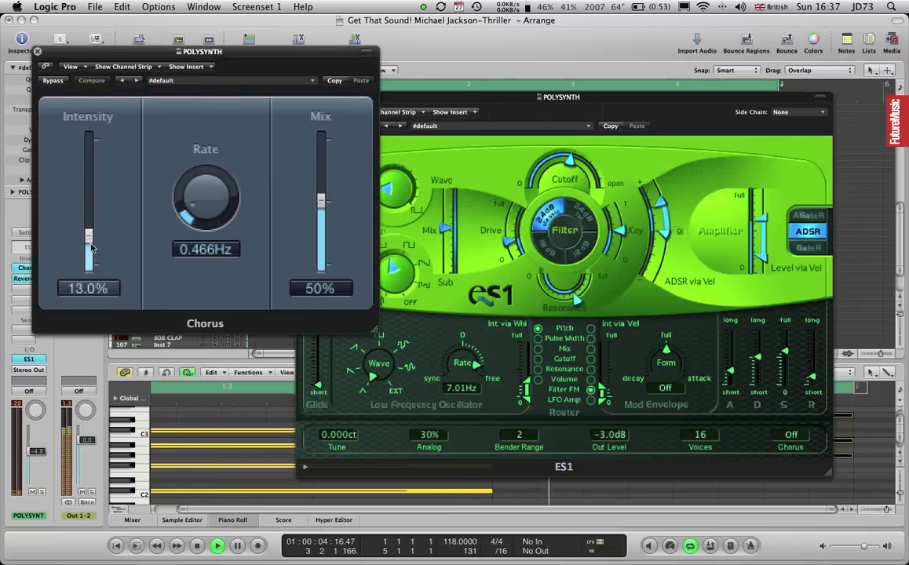
pyautogui.moveTo(91, 248); pyautogui.dragTo(89, 242)
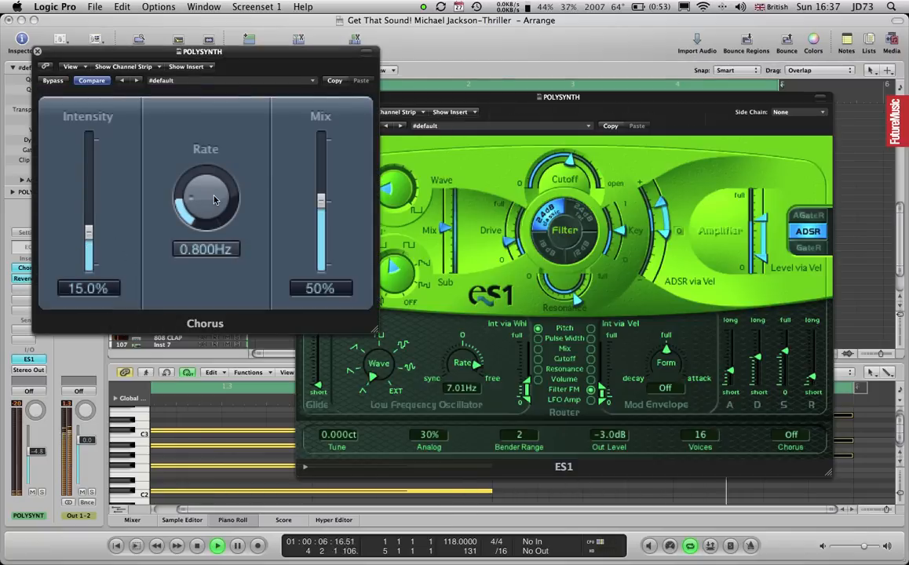
pyautogui.scroll(1, 218, 222)
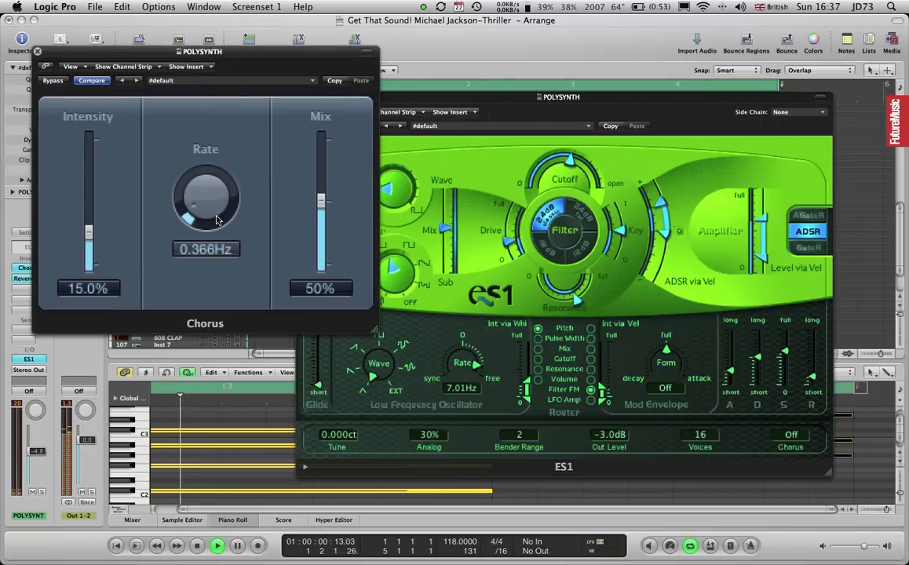
pyautogui.click(37, 53)
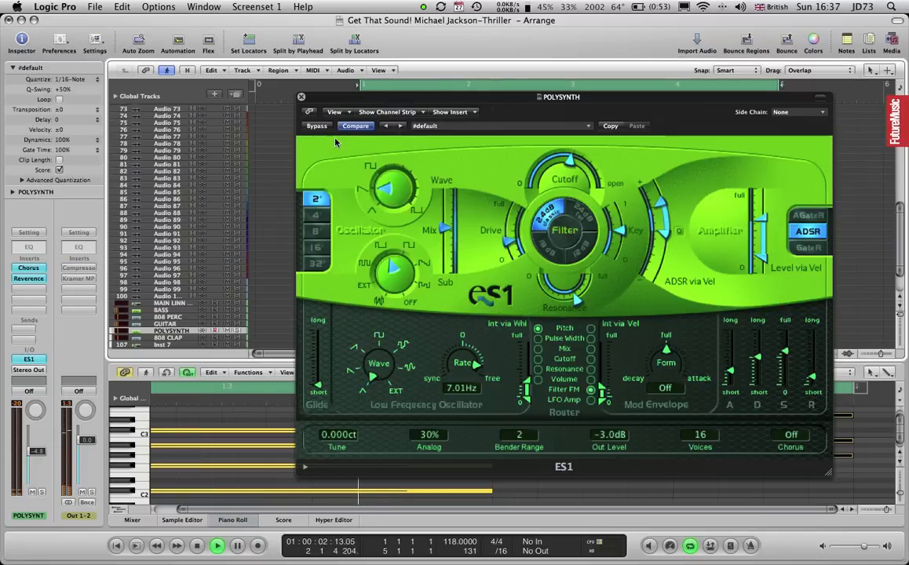
pyautogui.click(300, 97)
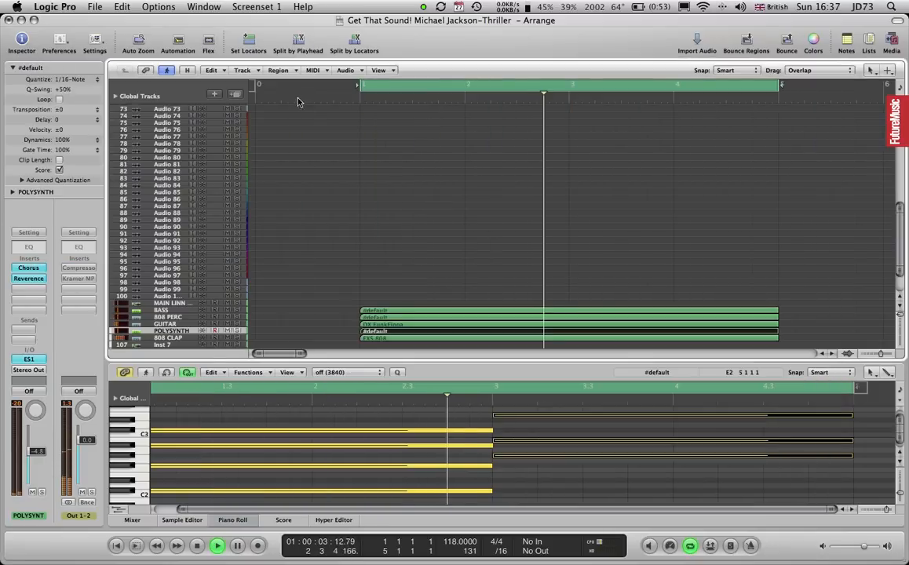
# Activate the Compressor on Output 1-2 with a 1.3:1 ratio and a -16.5 dB threshold, and close its window.
pyautogui.click(82, 268)
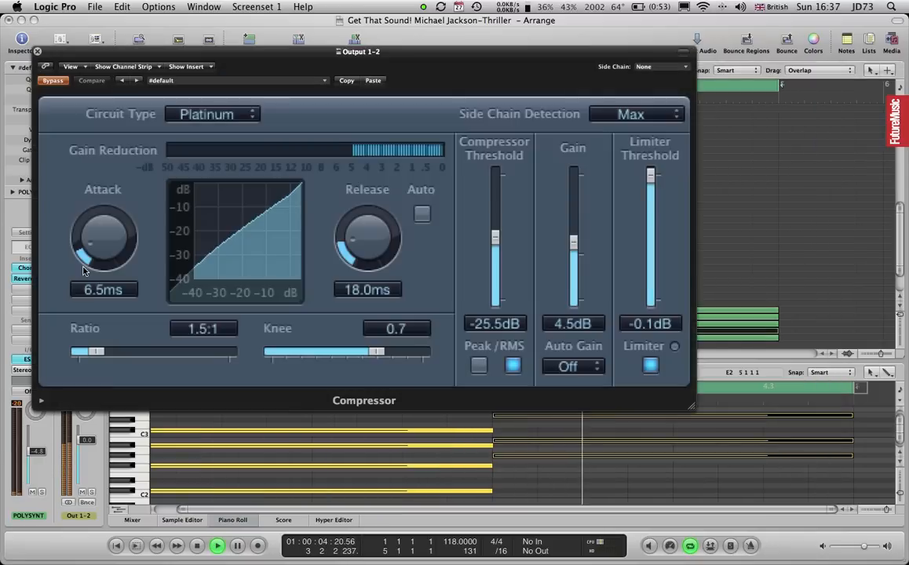
pyautogui.click(53, 81)
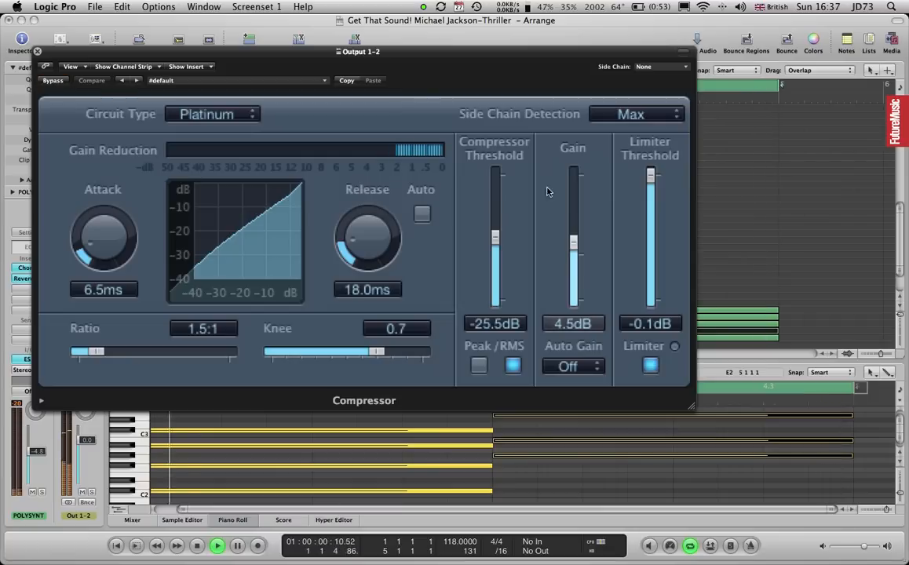
pyautogui.moveTo(497, 241); pyautogui.dragTo(497, 242)
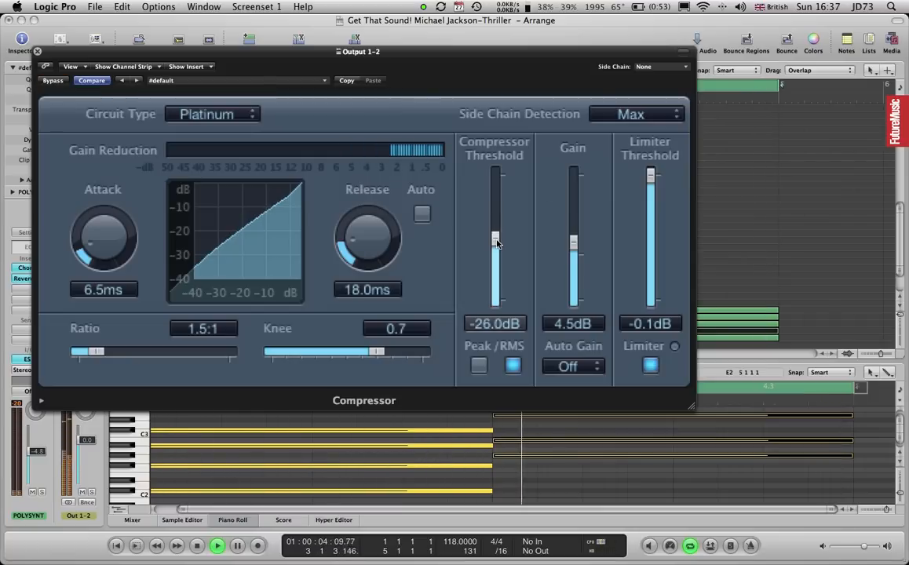
pyautogui.moveTo(95, 351); pyautogui.dragTo(88, 354)
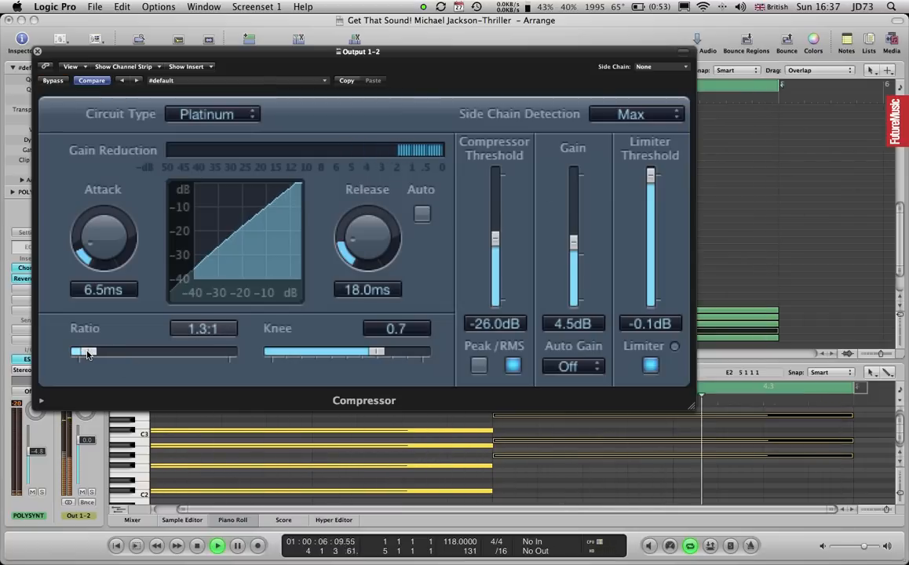
pyautogui.moveTo(495, 239)
pyautogui.mouseDown()
pyautogui.moveTo(498, 212)
pyautogui.moveTo(499, 222)
pyautogui.mouseUp()
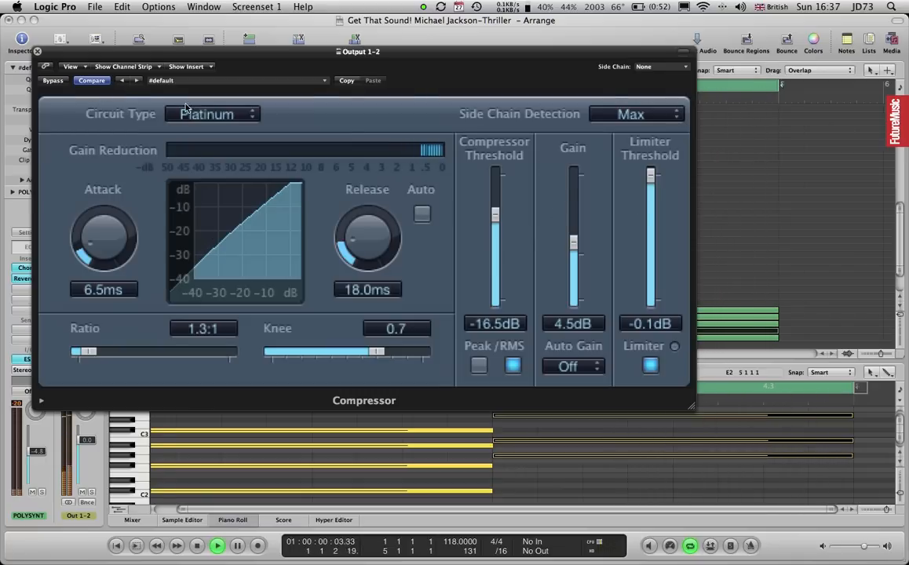
pyautogui.click(36, 51)
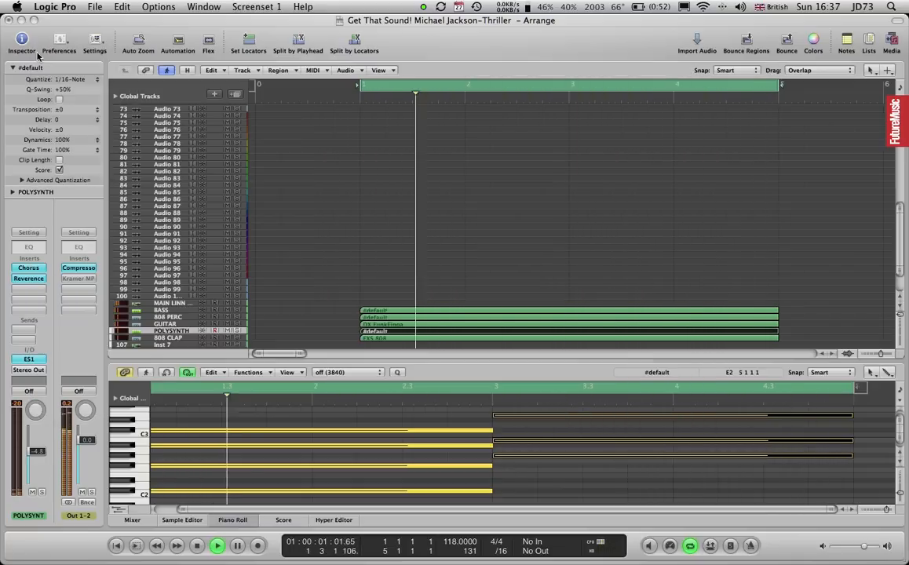
# Activate the Kramer MPX tape plug-in on Output 1-2, set its flux to about 185 and close its window.
pyautogui.click(85, 280)
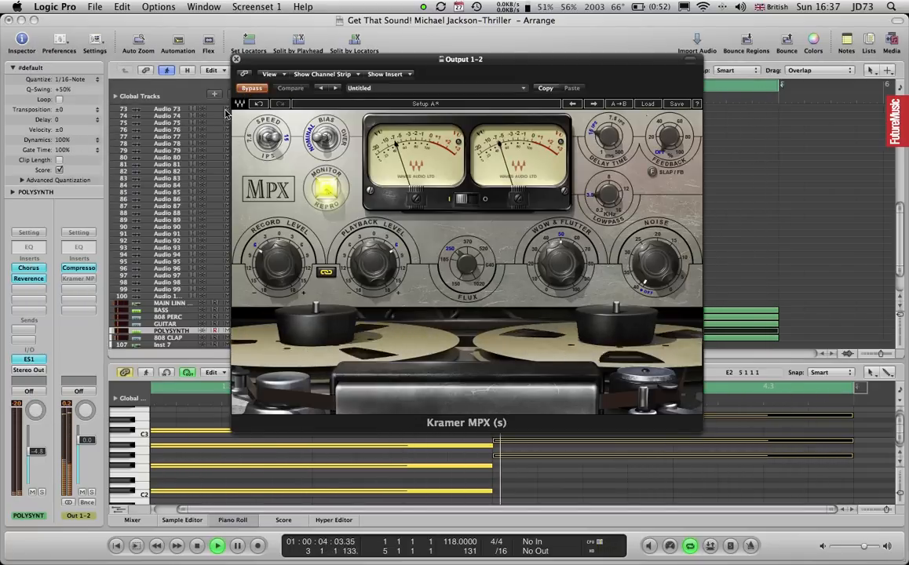
pyautogui.click(250, 88)
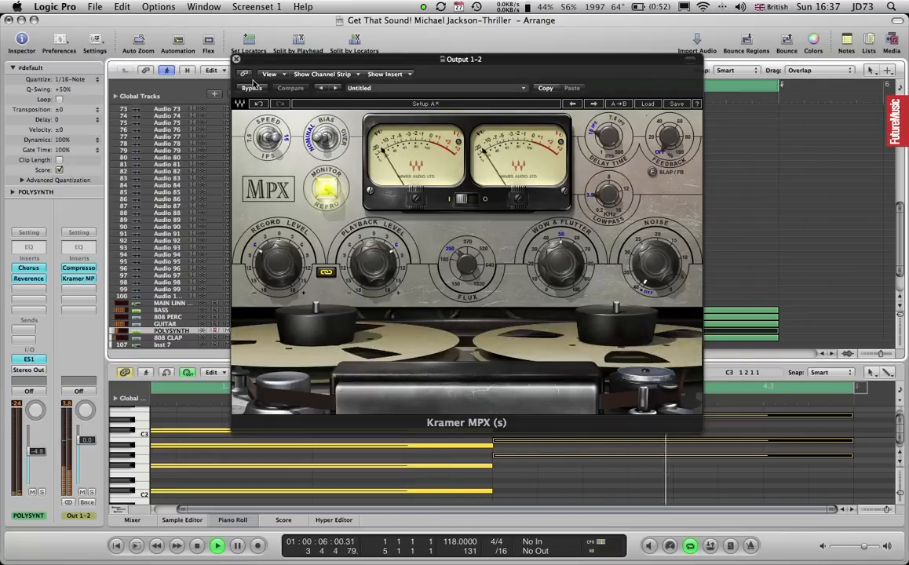
pyautogui.moveTo(466, 265); pyautogui.dragTo(466, 287)
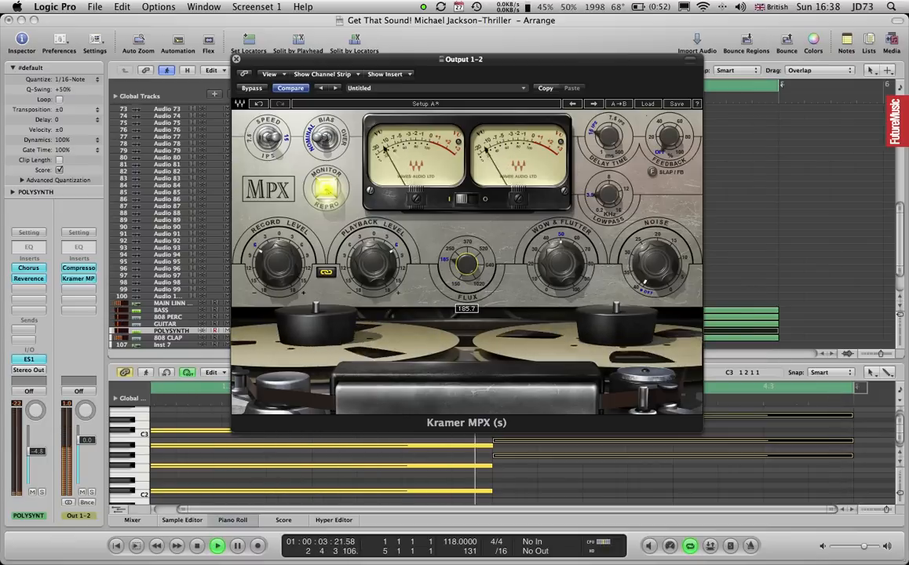
pyautogui.click(234, 60)
# Display the step sequence in the MAIN LINN BEAT track's BPM instrument, set the SD1 pad level to about -3.29 dB and close it.
pyautogui.click(177, 303)
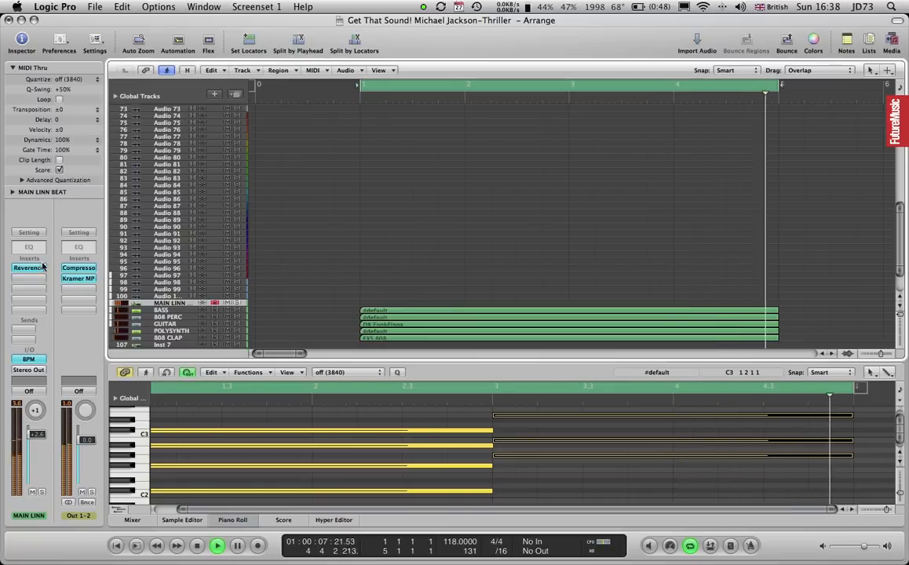
pyautogui.click(37, 359)
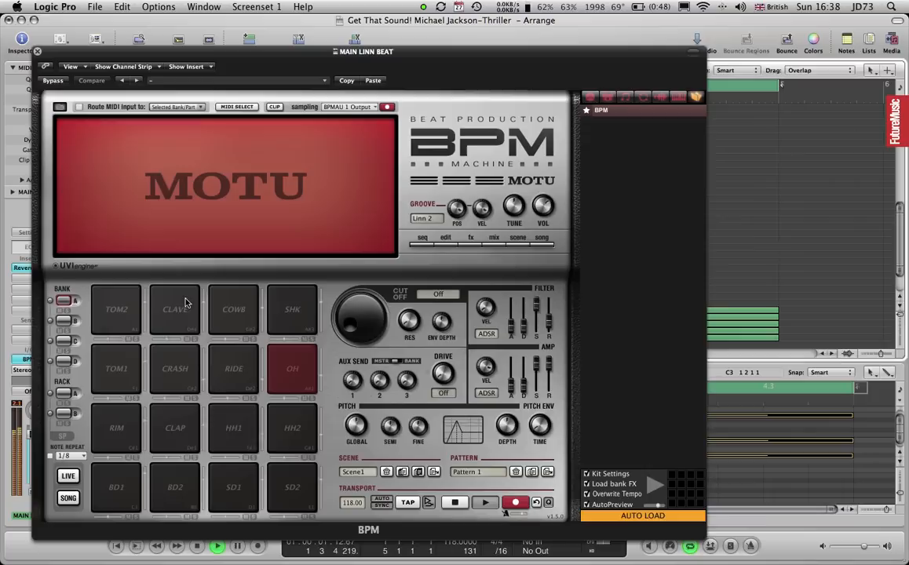
pyautogui.click(427, 249)
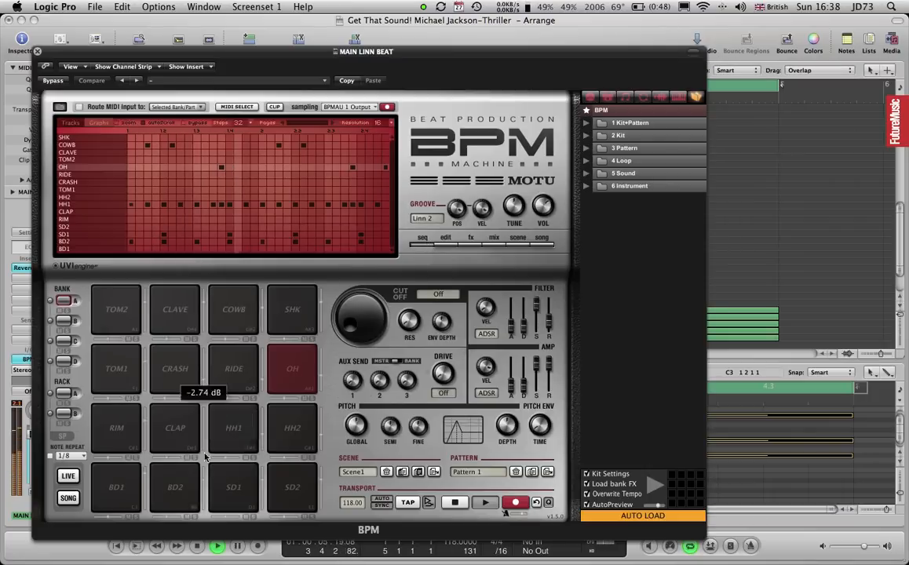
pyautogui.moveTo(262, 481); pyautogui.dragTo(263, 485)
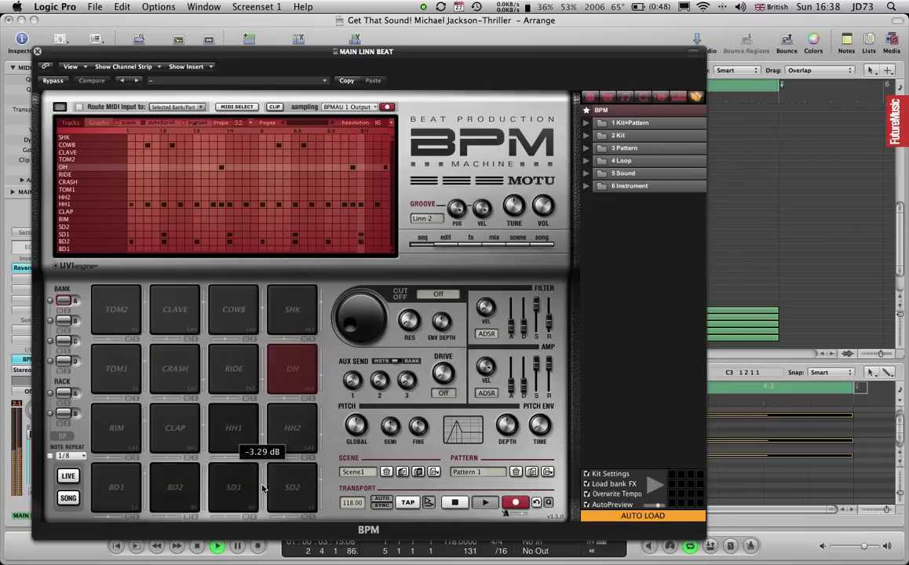
pyautogui.click(37, 53)
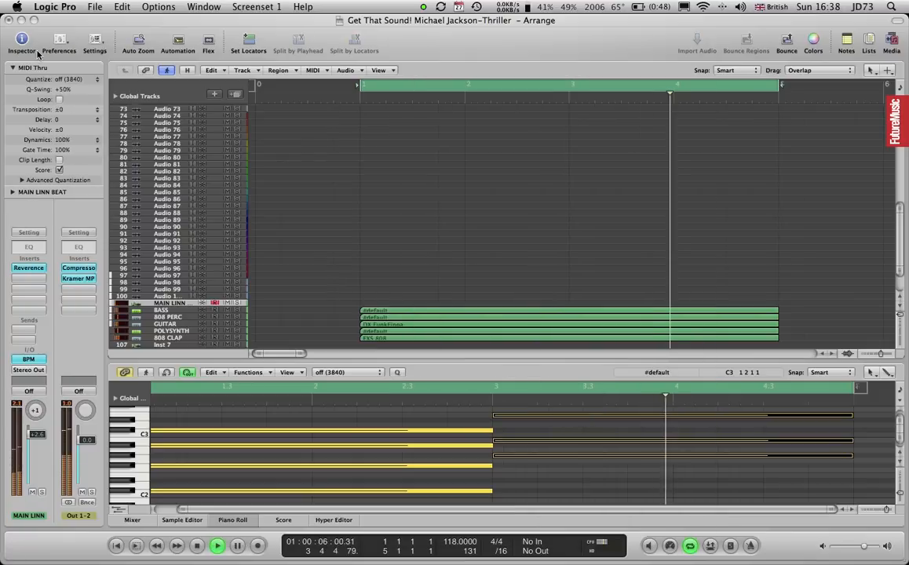
# Review the Reverence reverb settings on the 808 CLAP track and close the plug-in window.
pyautogui.click(168, 338)
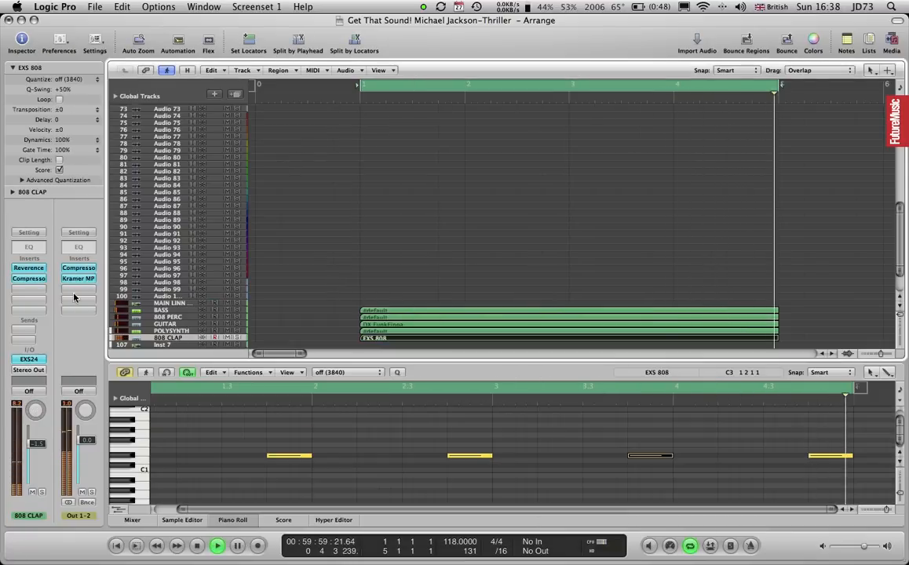
pyautogui.click(38, 269)
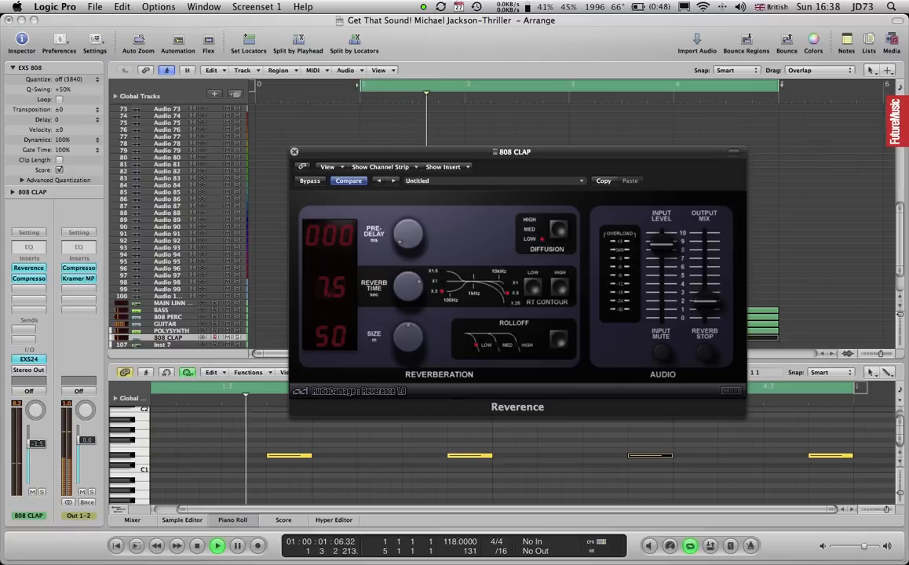
pyautogui.click(295, 152)
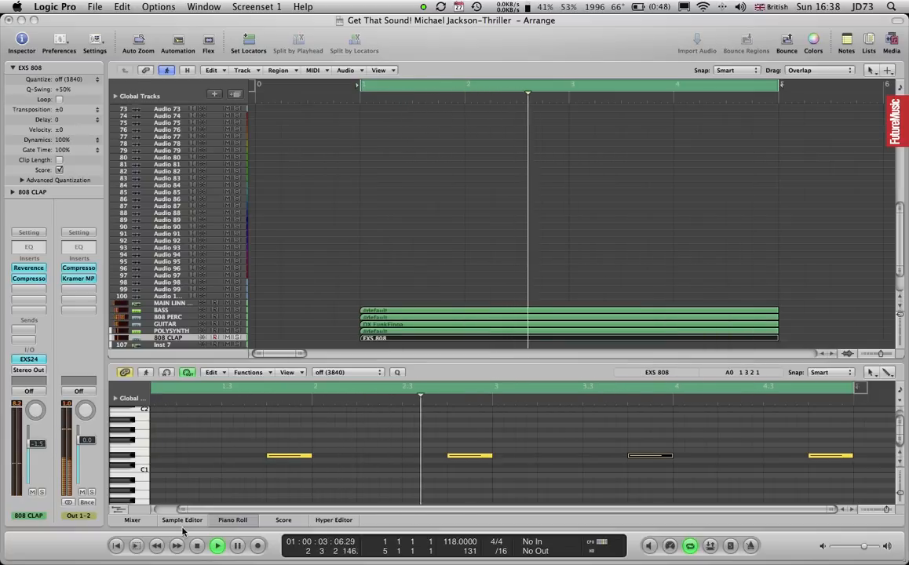
# Hide the Piano Roll editor and select the GUITAR track.
pyautogui.click(233, 522)
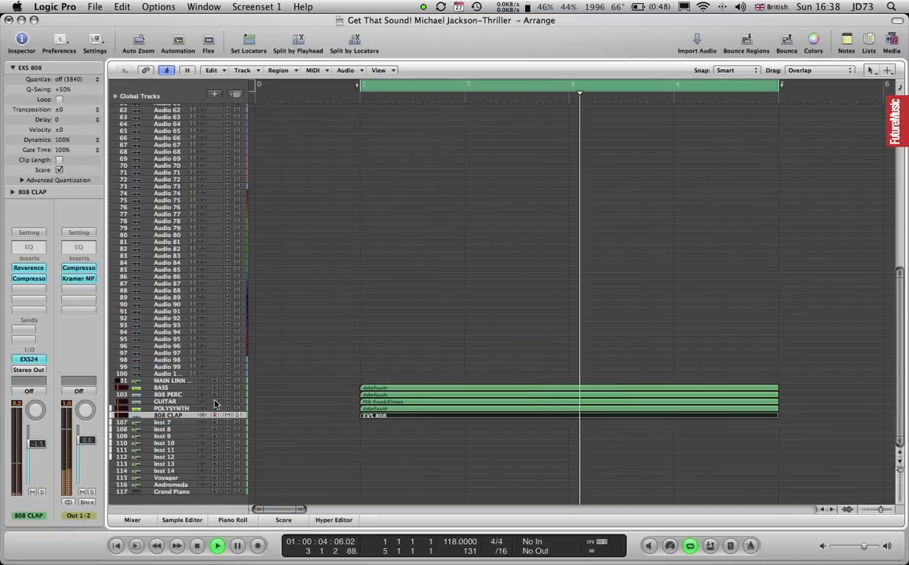
pyautogui.click(163, 401)
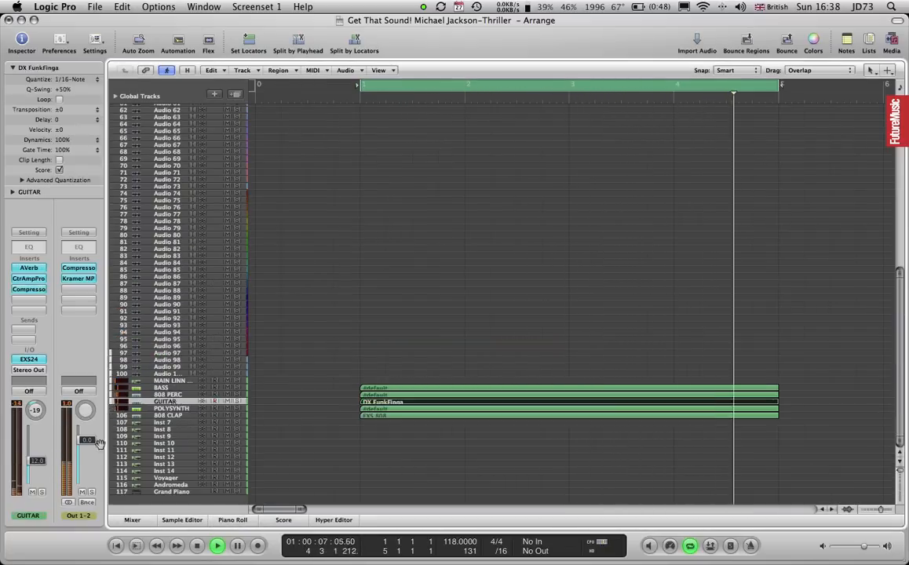